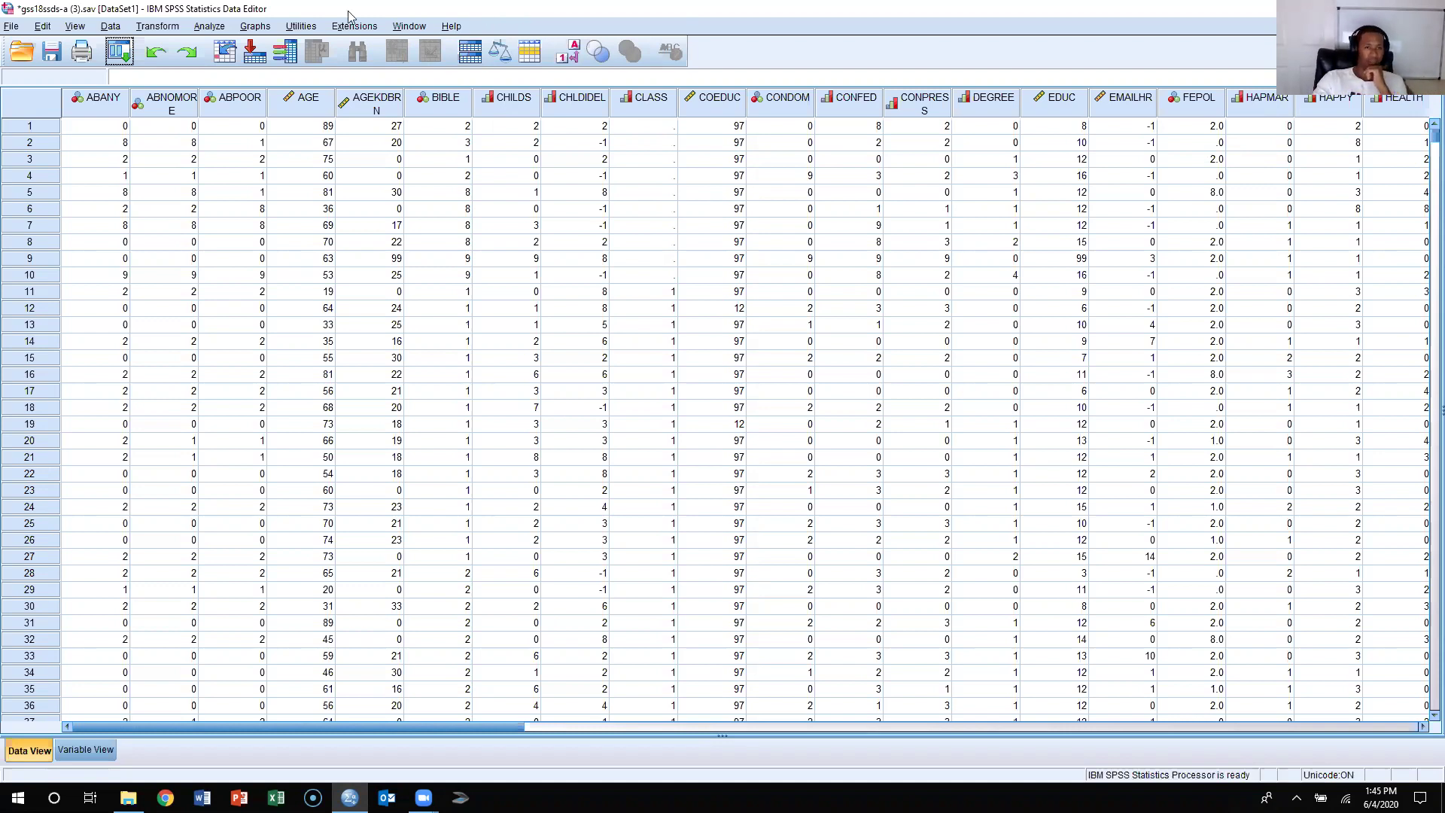
# Open the Explore dialog from Analyze > Descriptive Statistics.
pyautogui.click(210, 27)
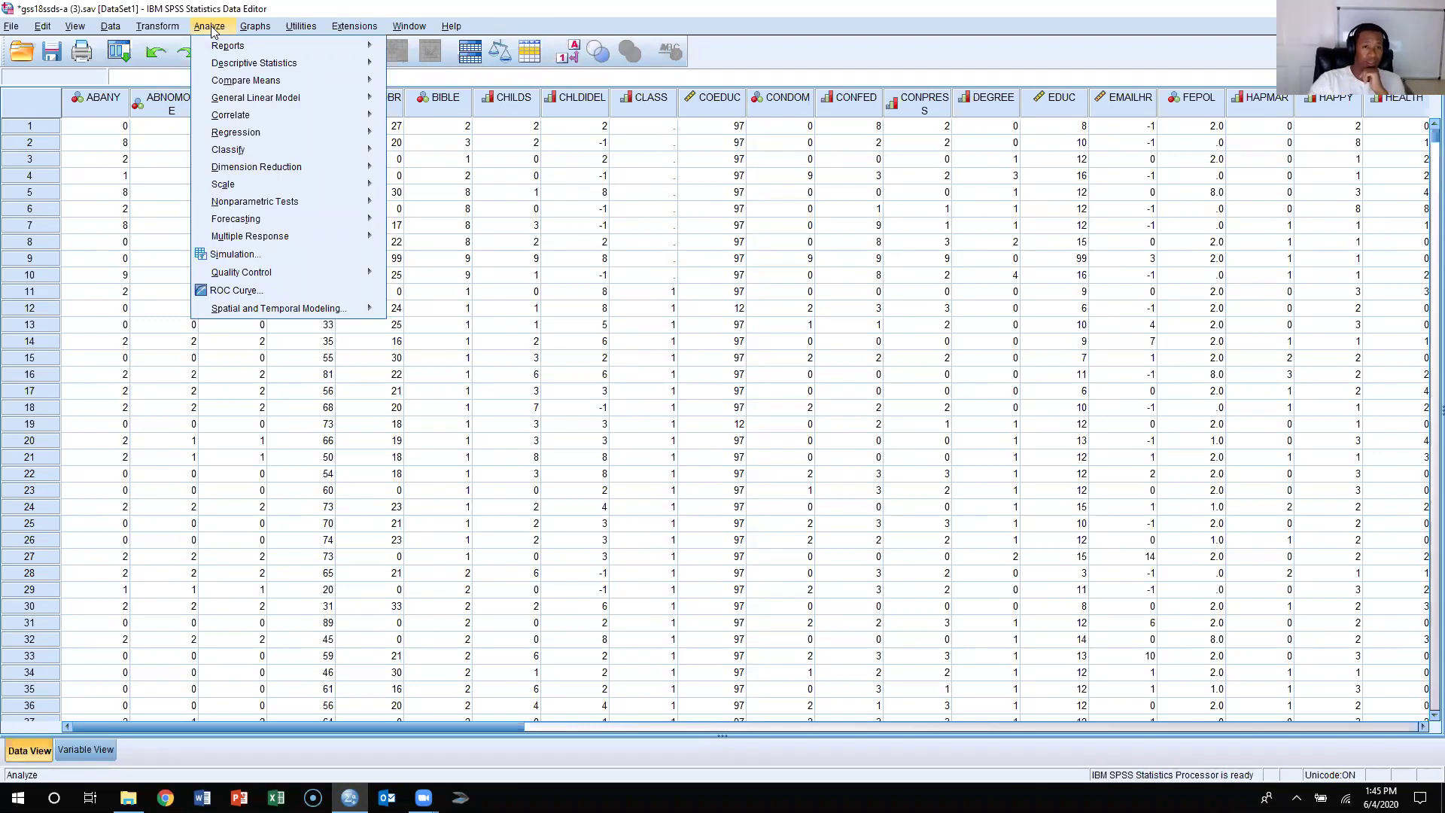
pyautogui.moveTo(317, 64)
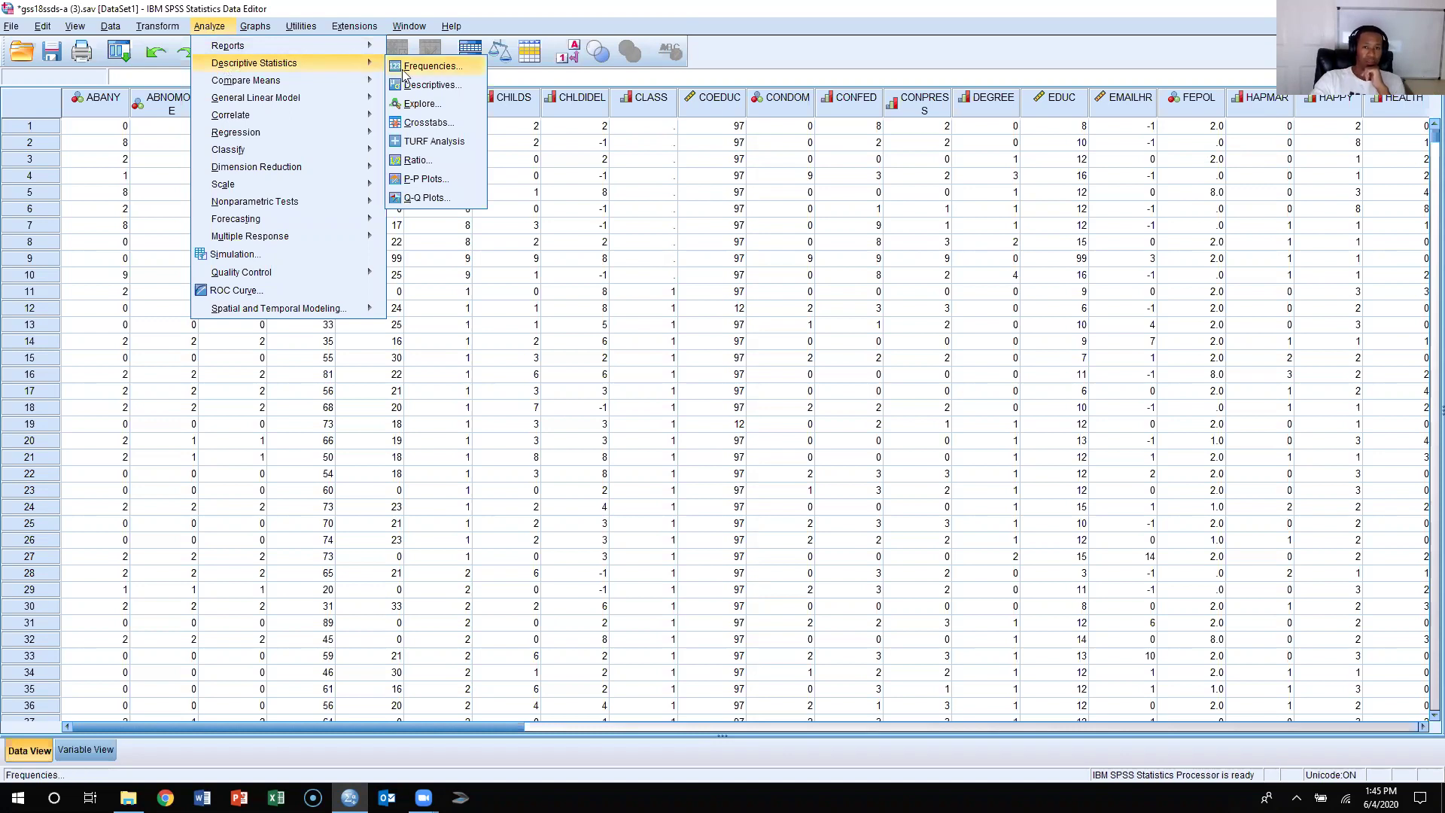
pyautogui.click(419, 103)
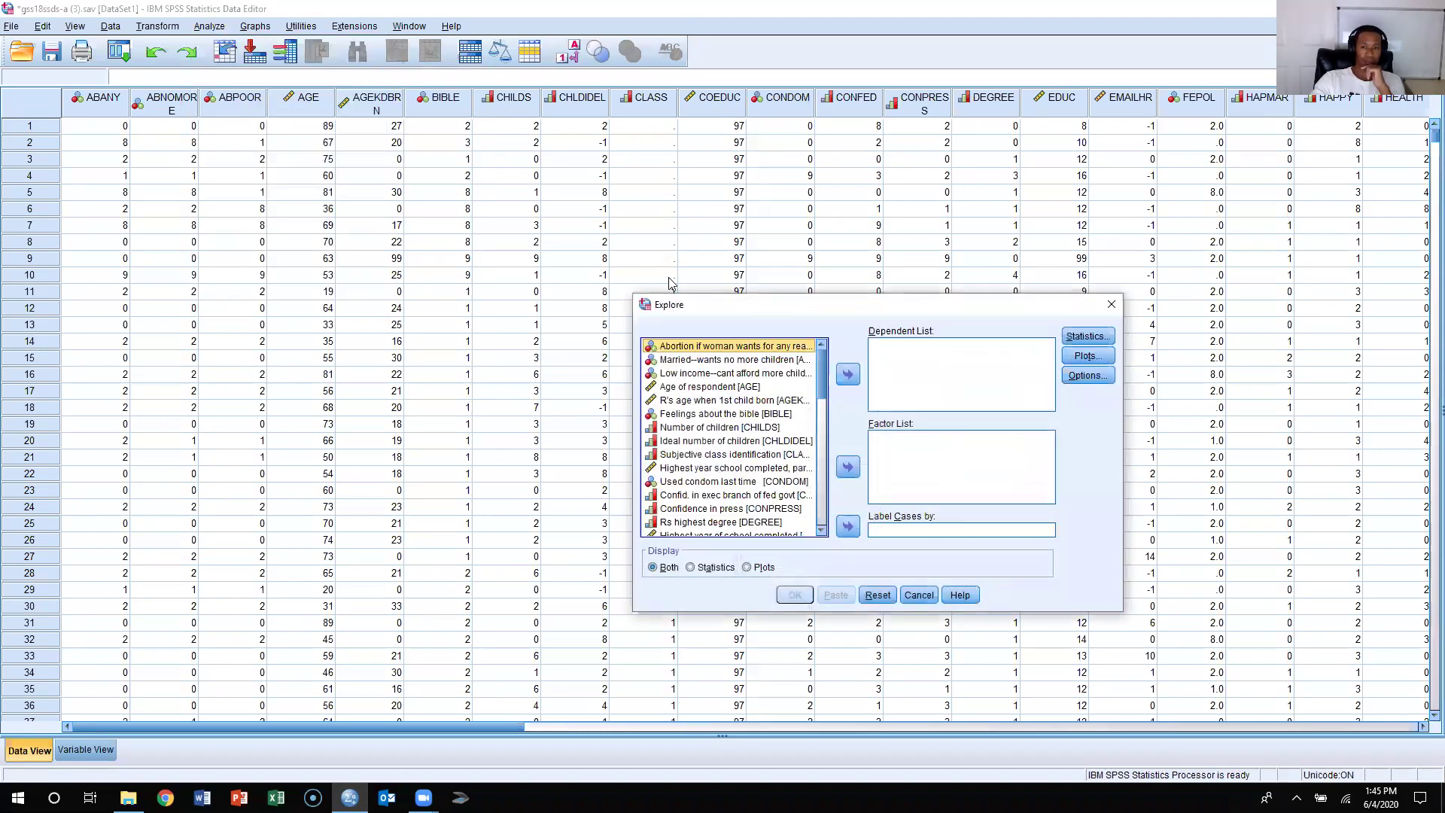
# Switch the Explore variable list to show variable names instead of labels.
pyautogui.click(726, 411)
pyautogui.rightClick(711, 414)
pyautogui.click(713, 433)
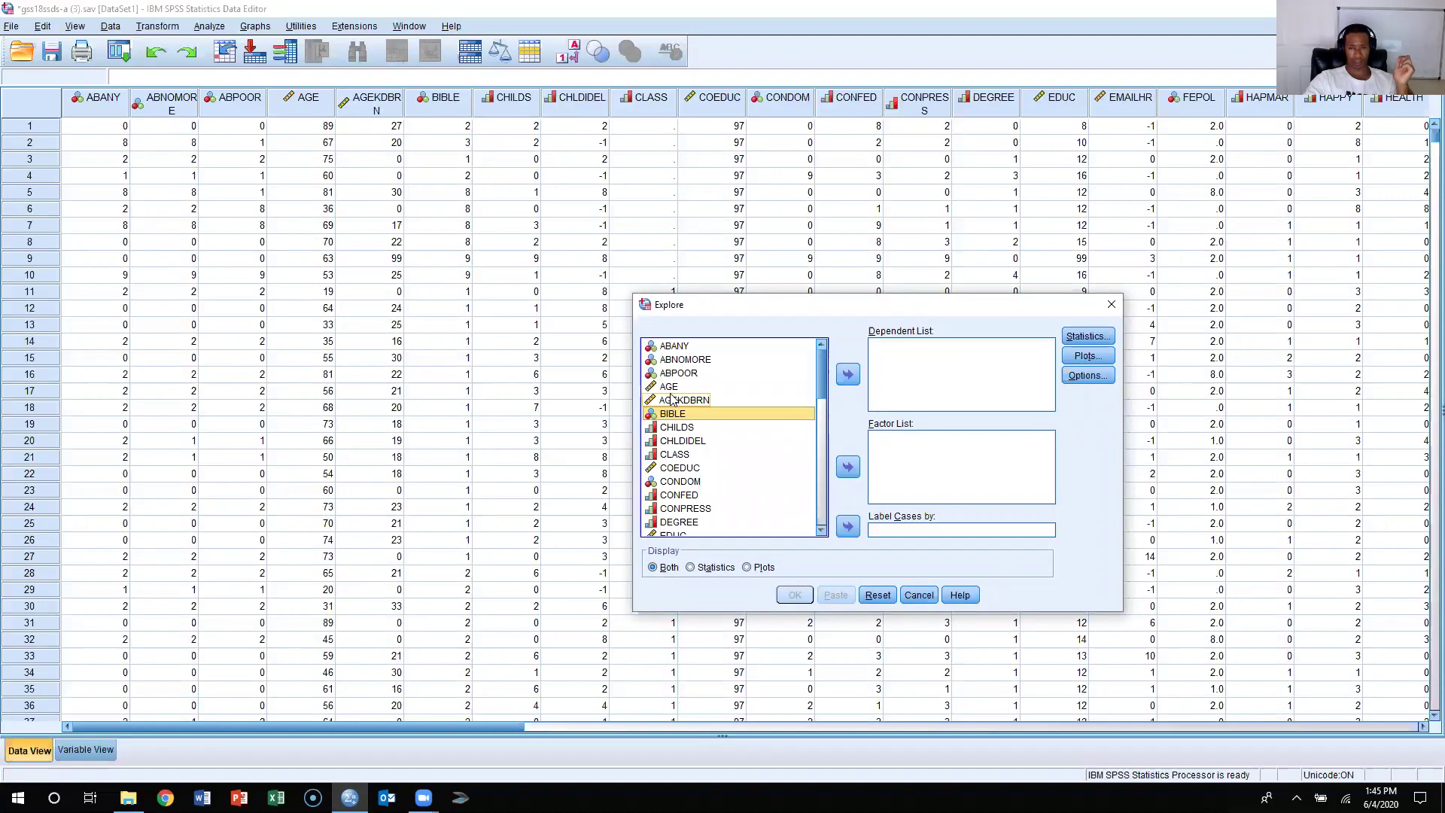
# Move HRS1 from the variable list into the Dependent List.
pyautogui.scroll(-2, 707, 418)
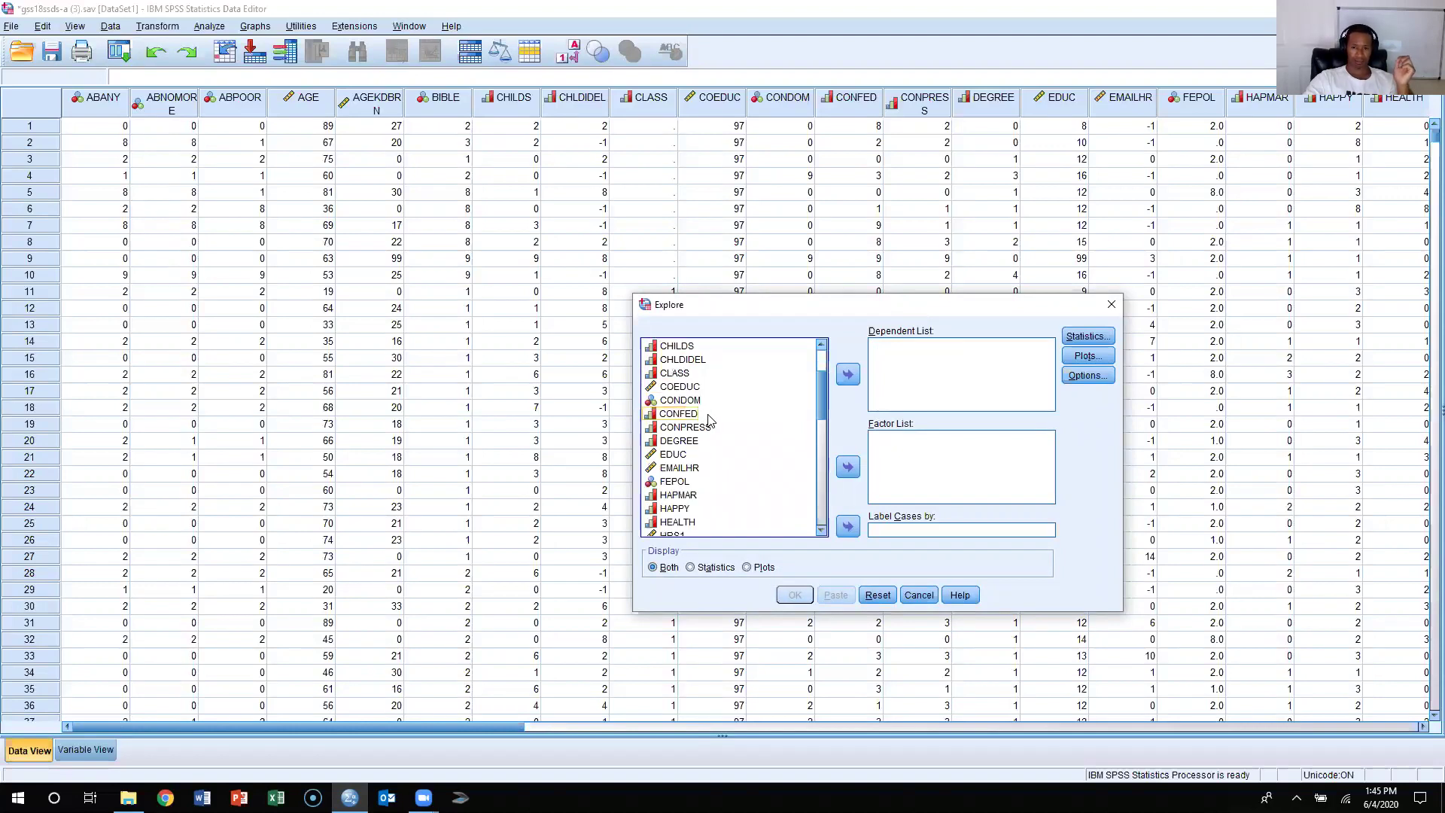
pyautogui.scroll(-3, 708, 419)
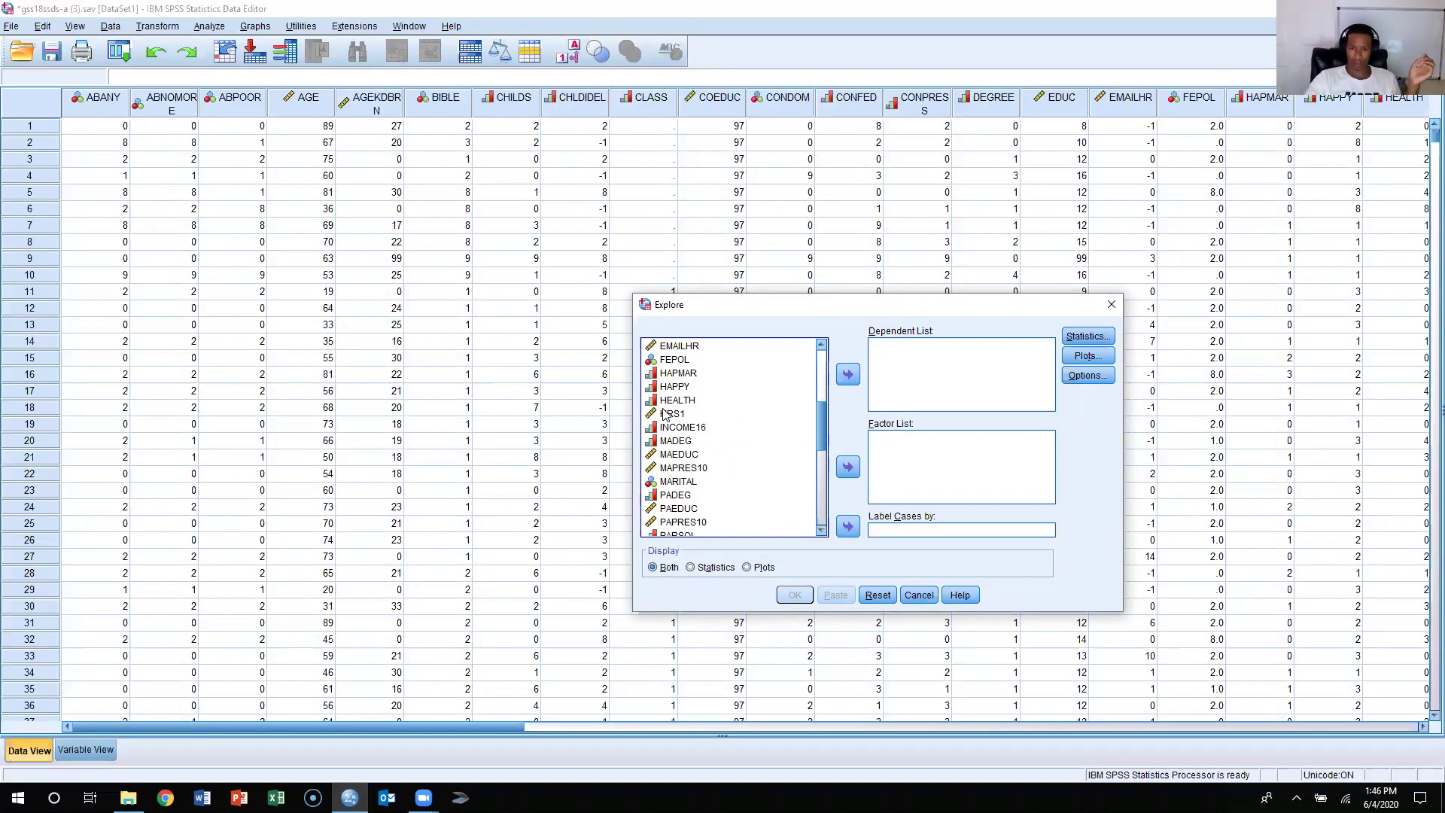
pyautogui.click(665, 413)
pyautogui.click(850, 375)
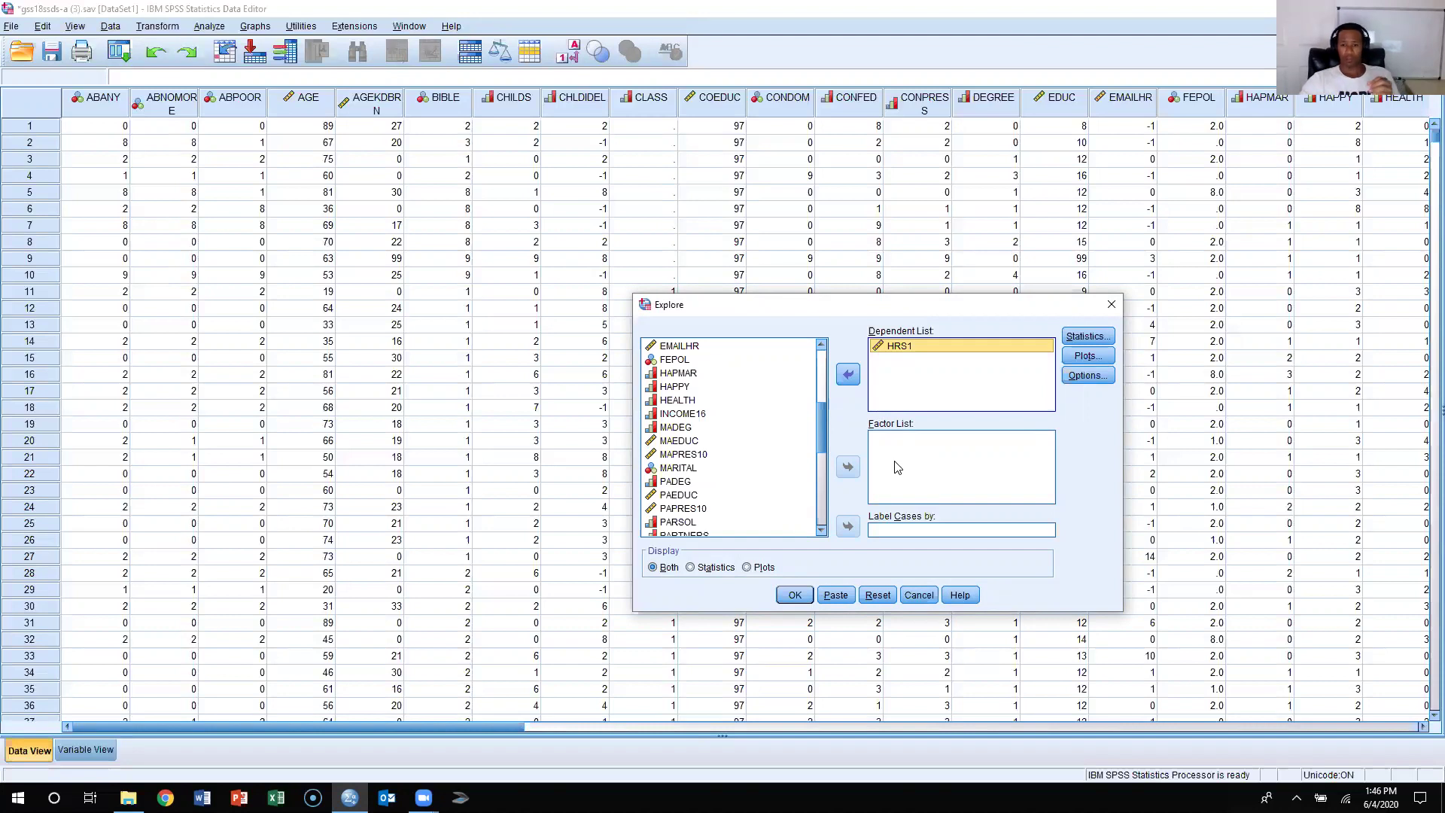
# Change the Explore Confidence Interval for Mean from 95% to 99%.
pyautogui.click(1082, 338)
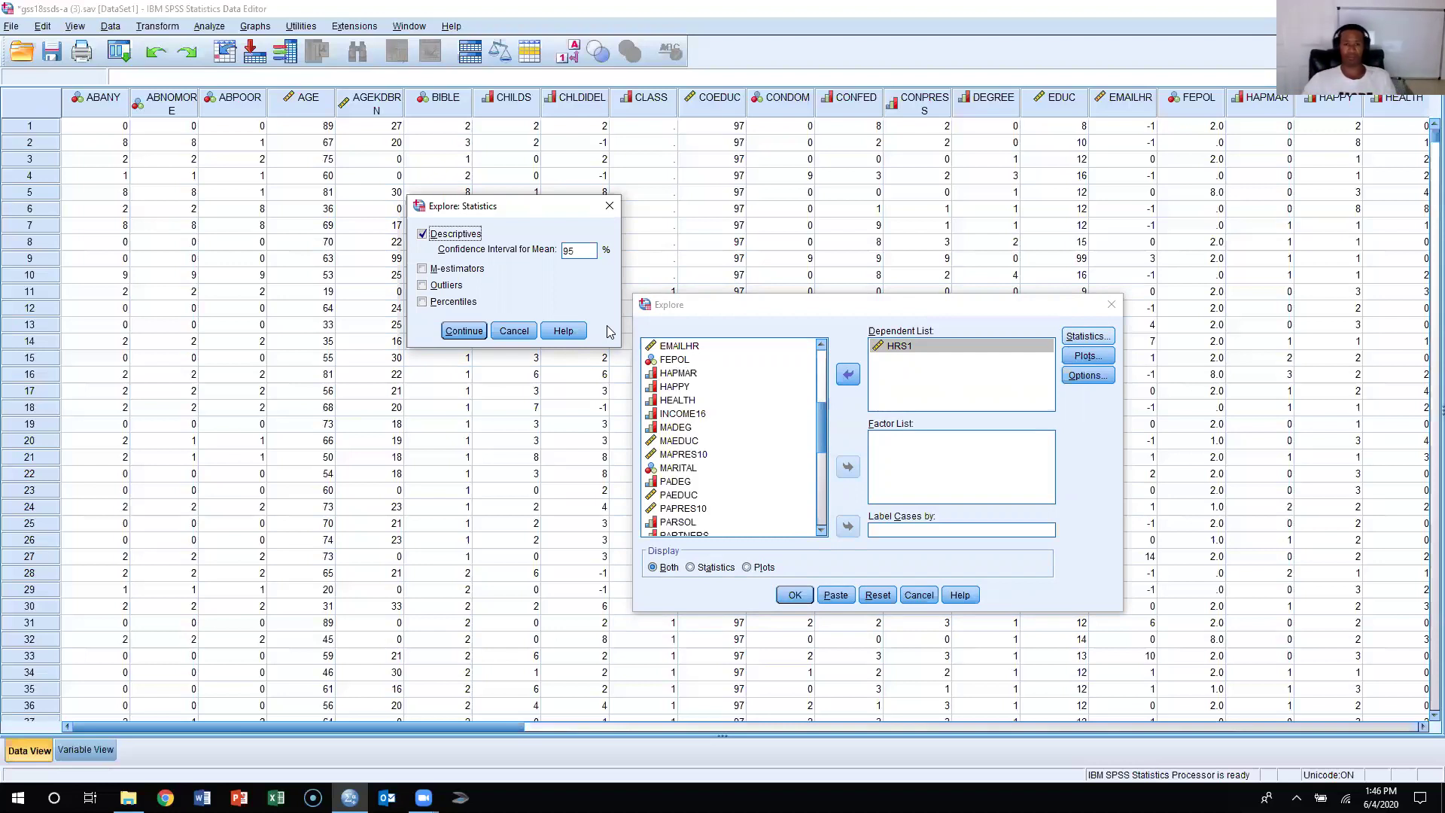
pyautogui.click(587, 250)
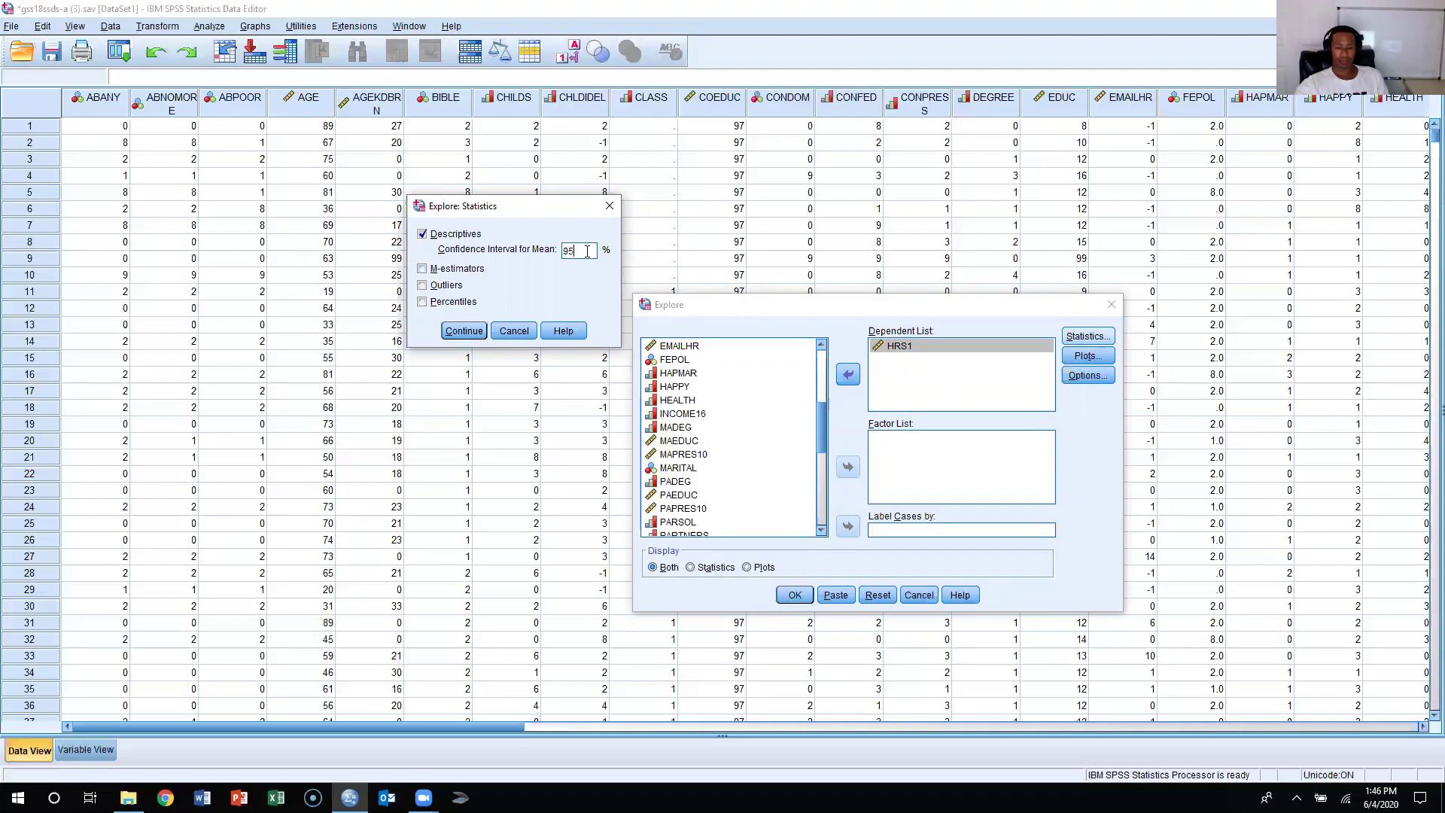
pyautogui.press('BackSpace')
pyautogui.write('9')
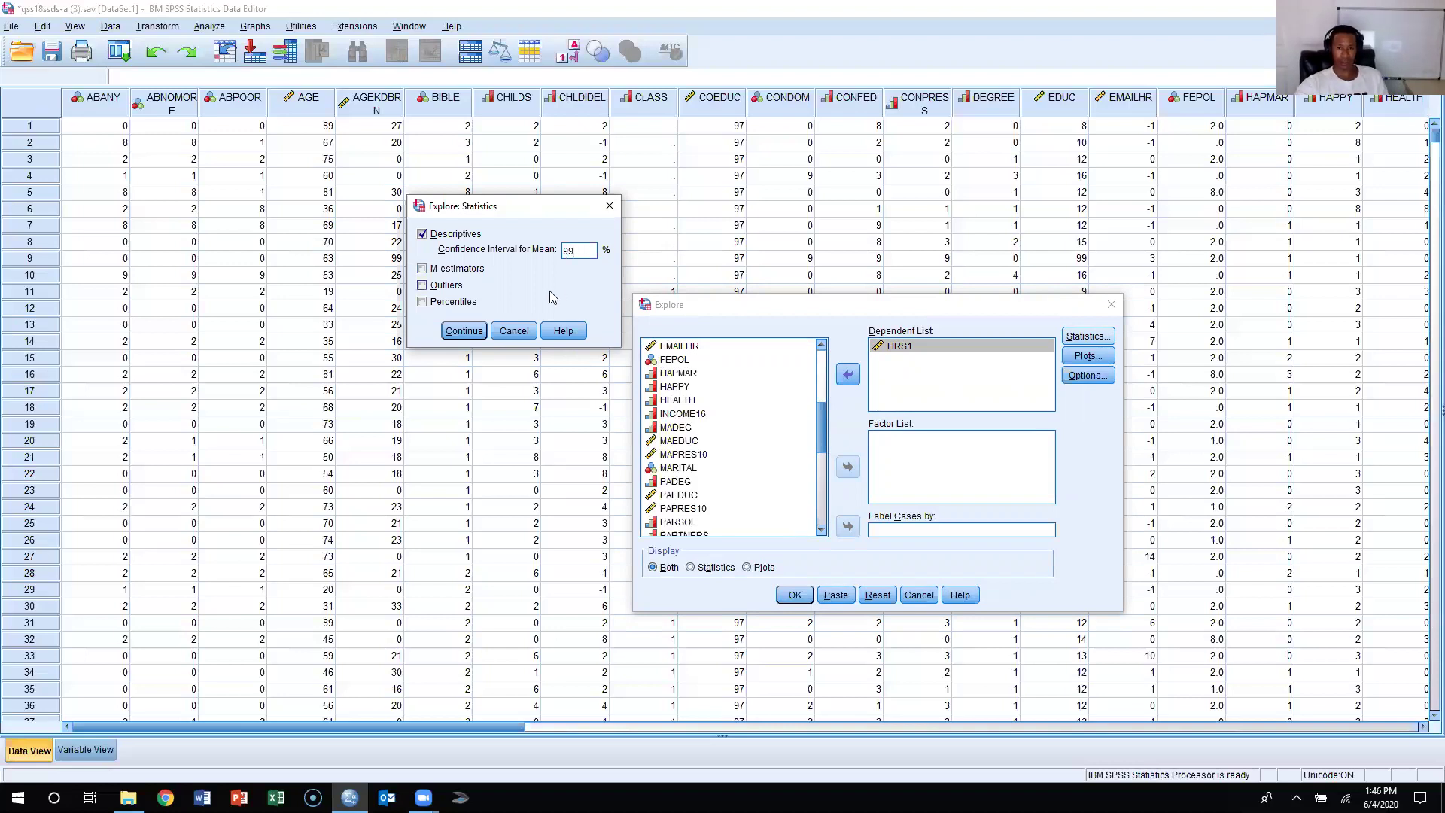
pyautogui.click(464, 331)
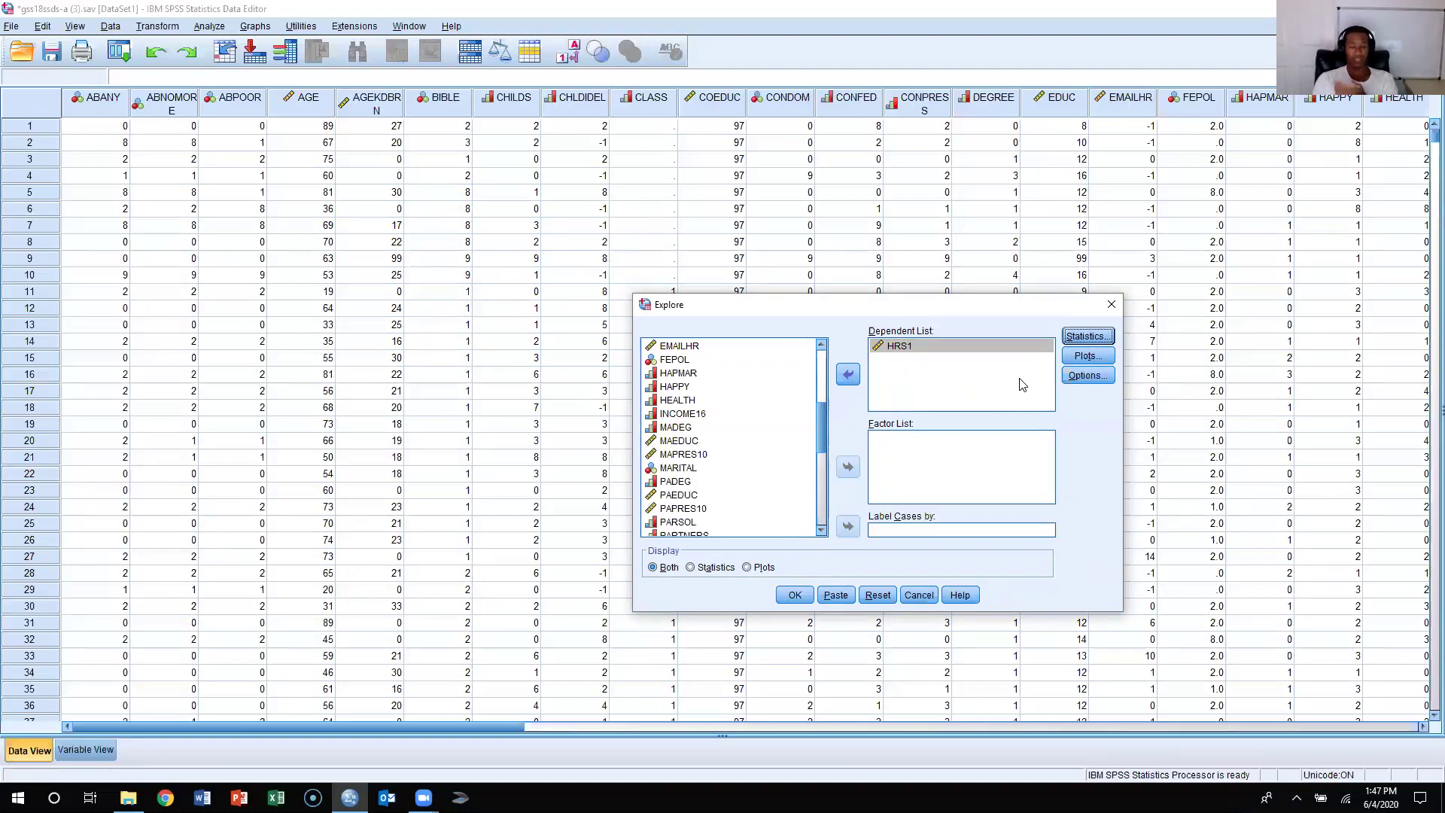
# Leave plot options unchanged, set Display to Statistics only, and run Explore for HRS1.
pyautogui.click(1087, 357)
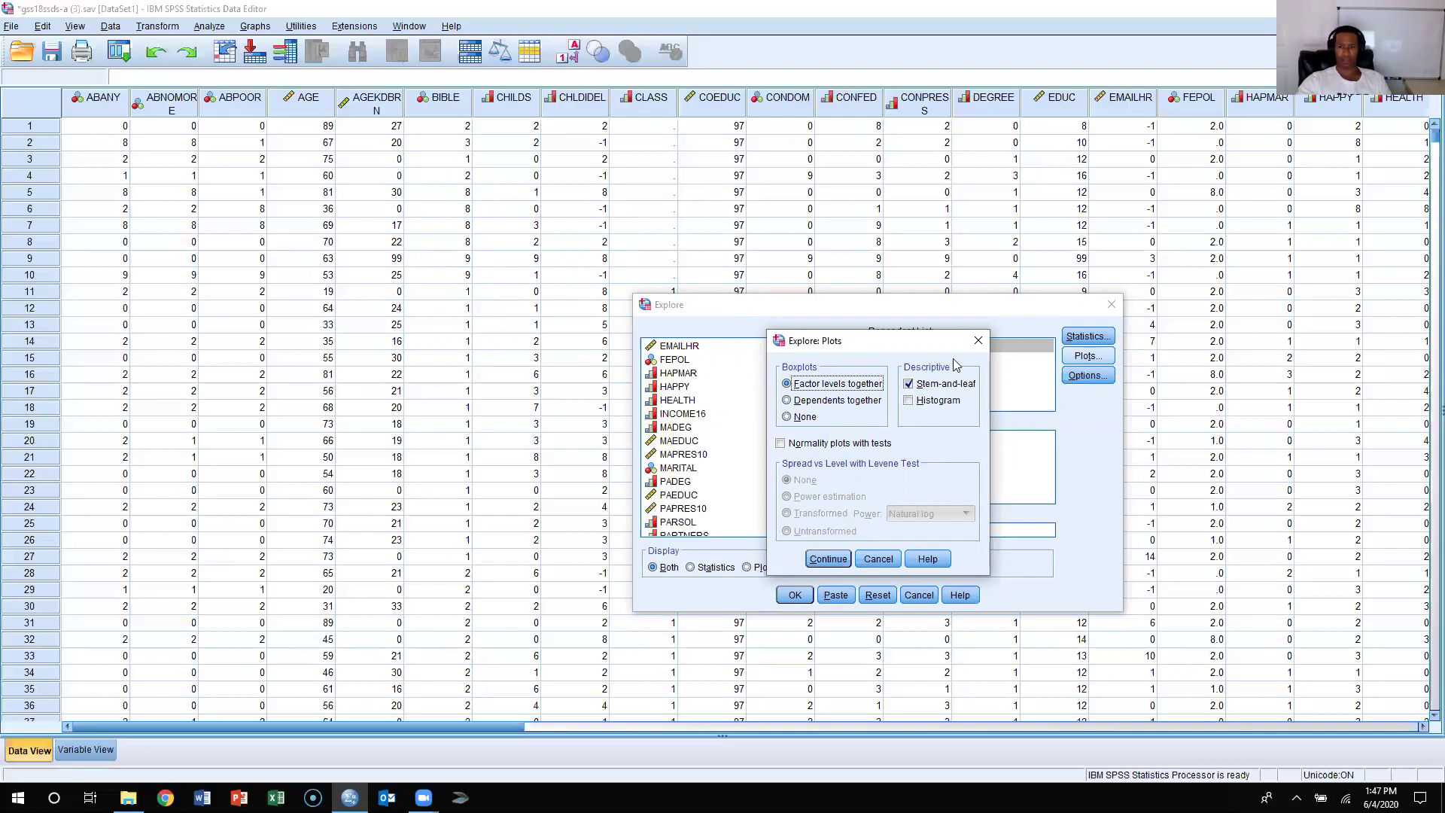
pyautogui.click(978, 340)
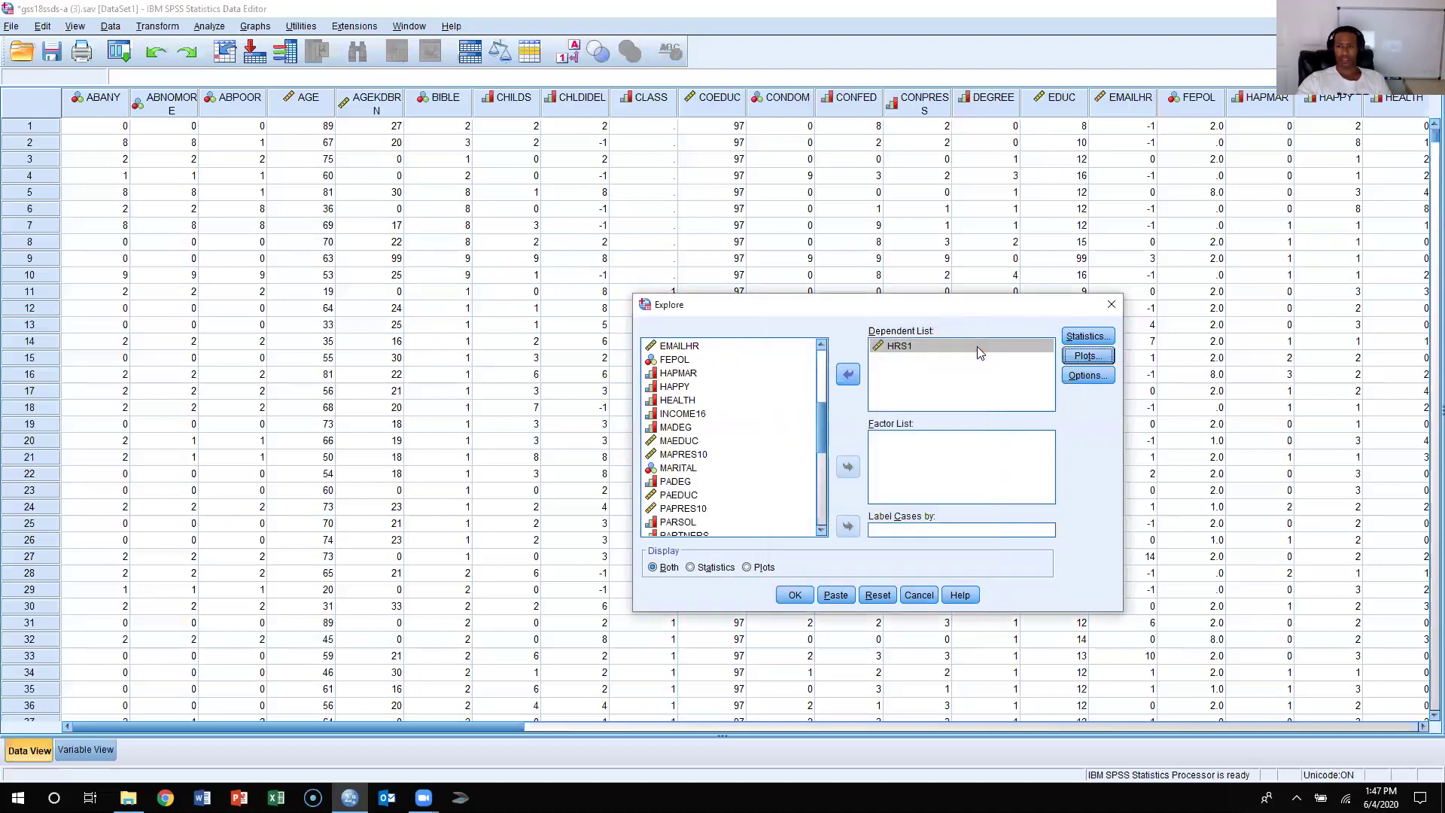
pyautogui.click(689, 569)
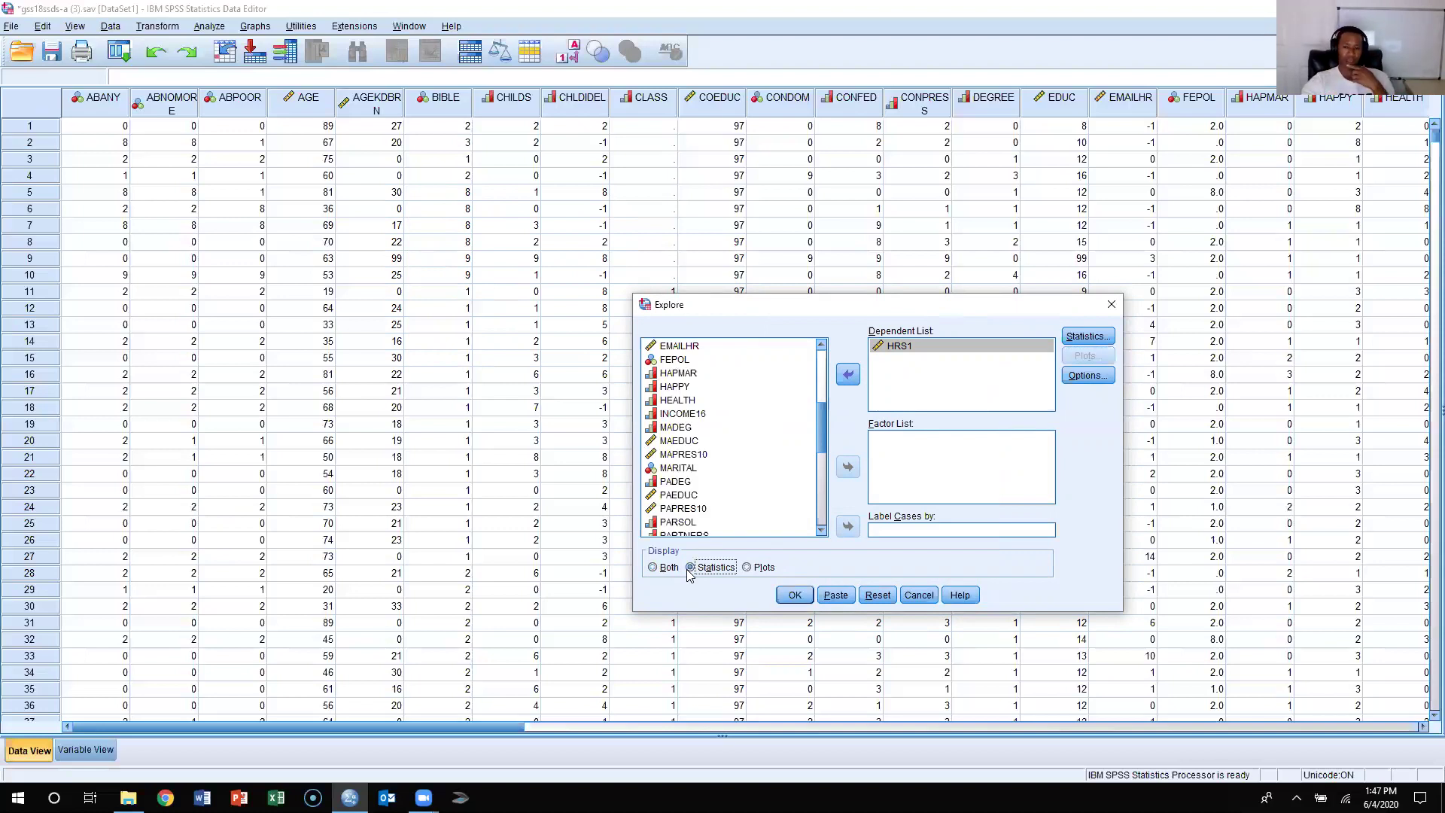
pyautogui.click(796, 596)
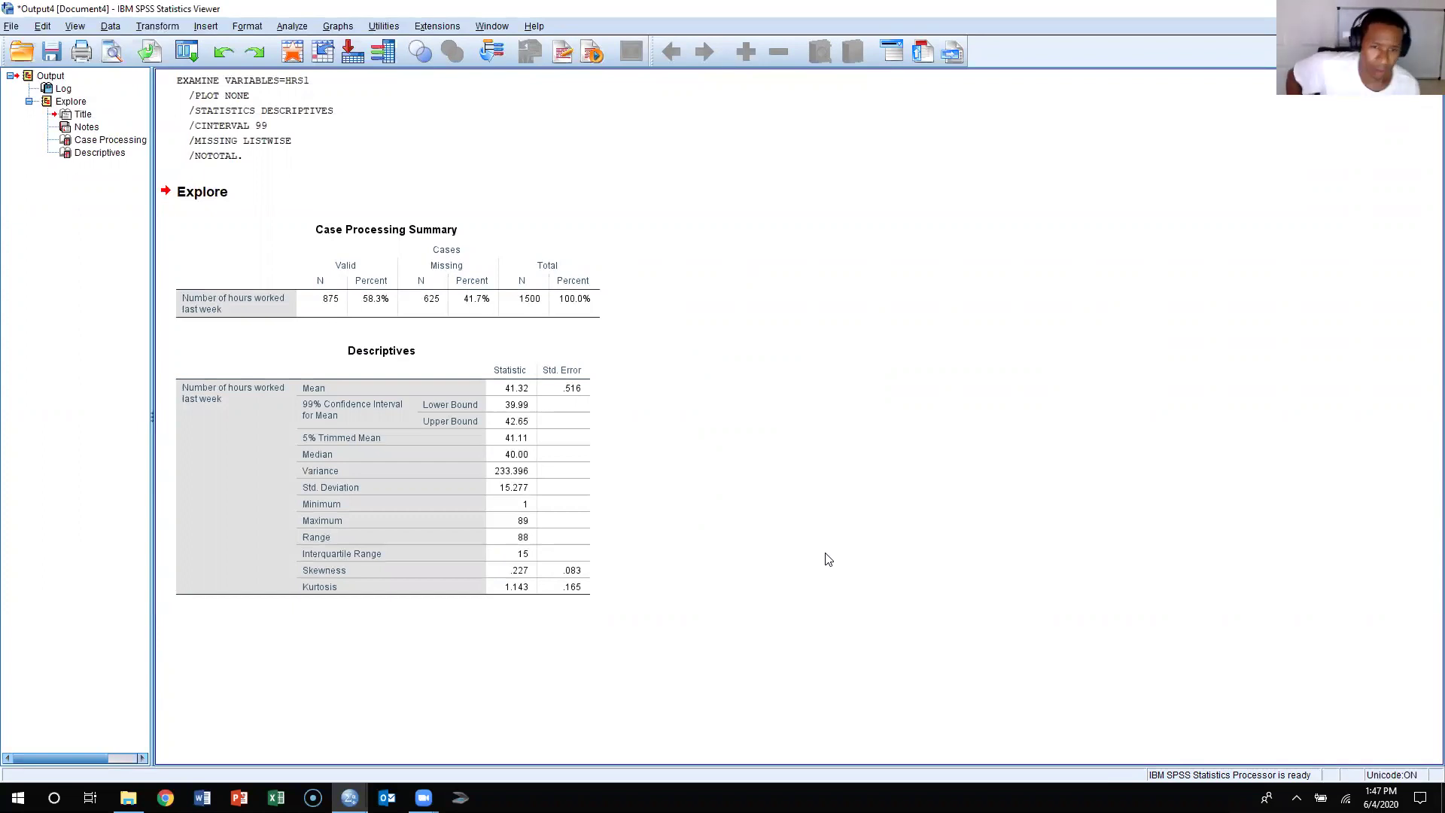
# Inspect the HRS1 Descriptives table: 875 valid cases, mean 41.32, 99% CI 39.99–42.65.
pyautogui.click(589, 401)
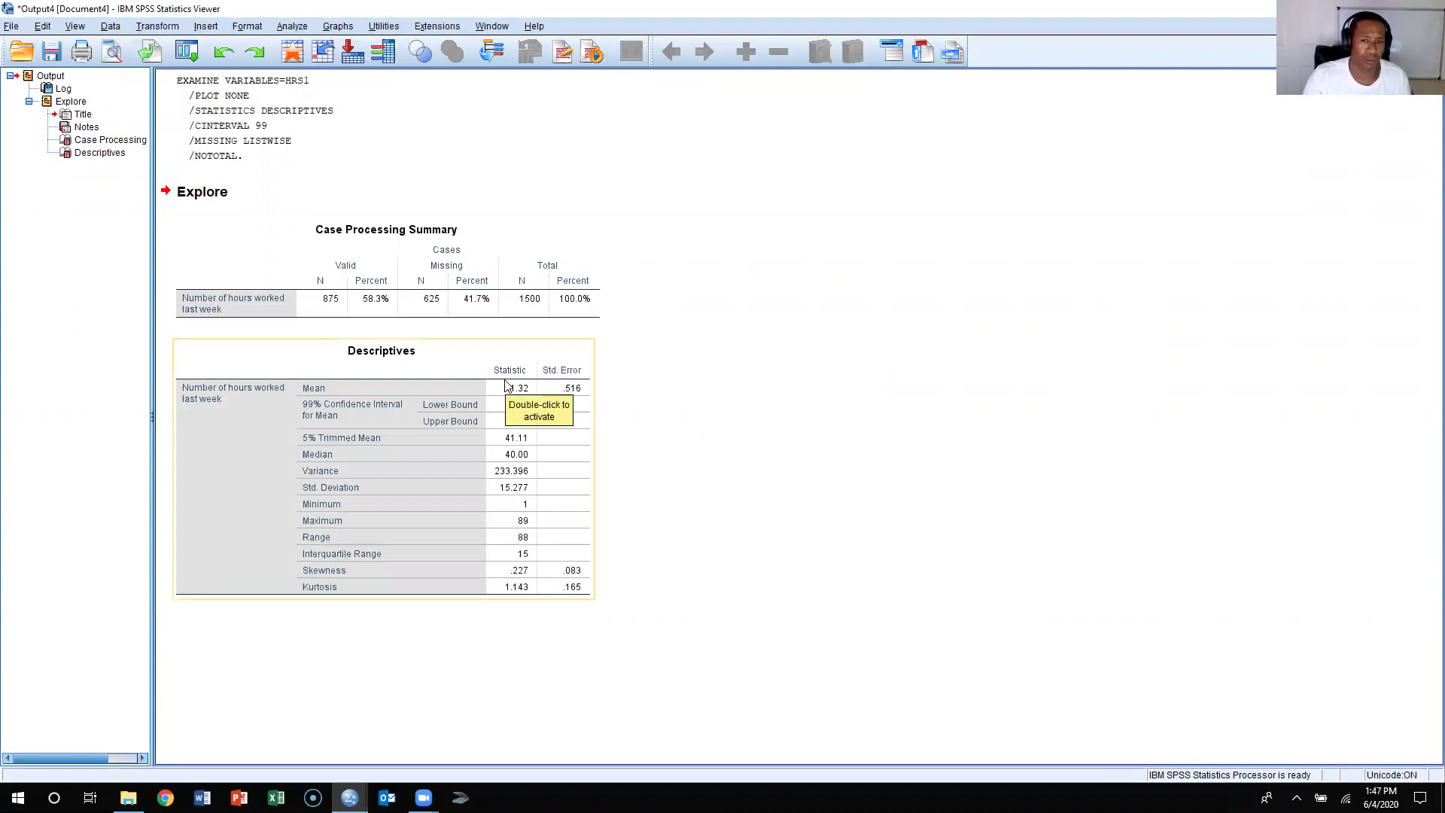
pyautogui.click(725, 456)
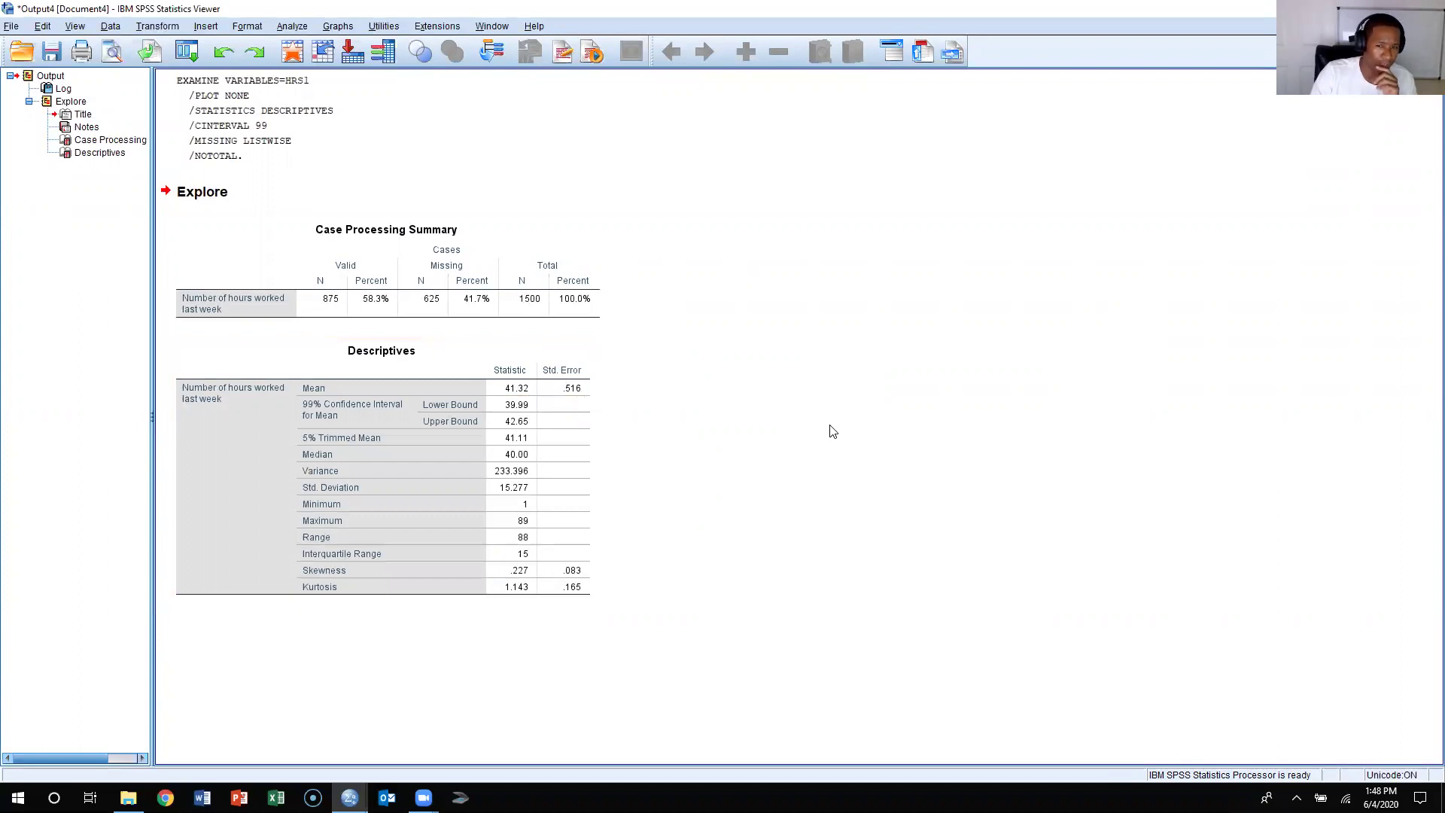
pyautogui.click(542, 412)
pyautogui.click(678, 406)
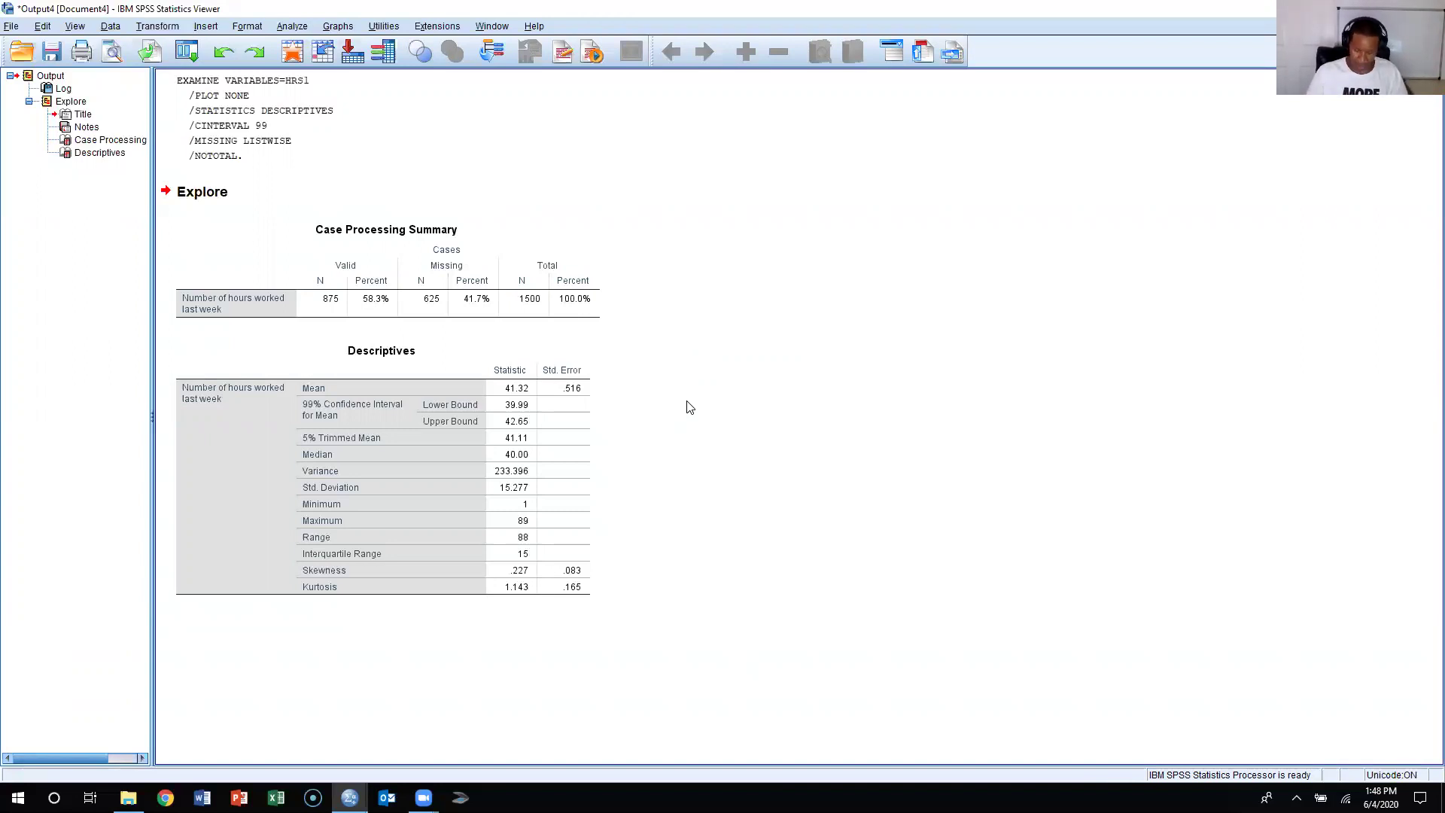
# Reopen the Explore dialog, closing the Descriptives dialog opened by mistake.
pyautogui.click(296, 26)
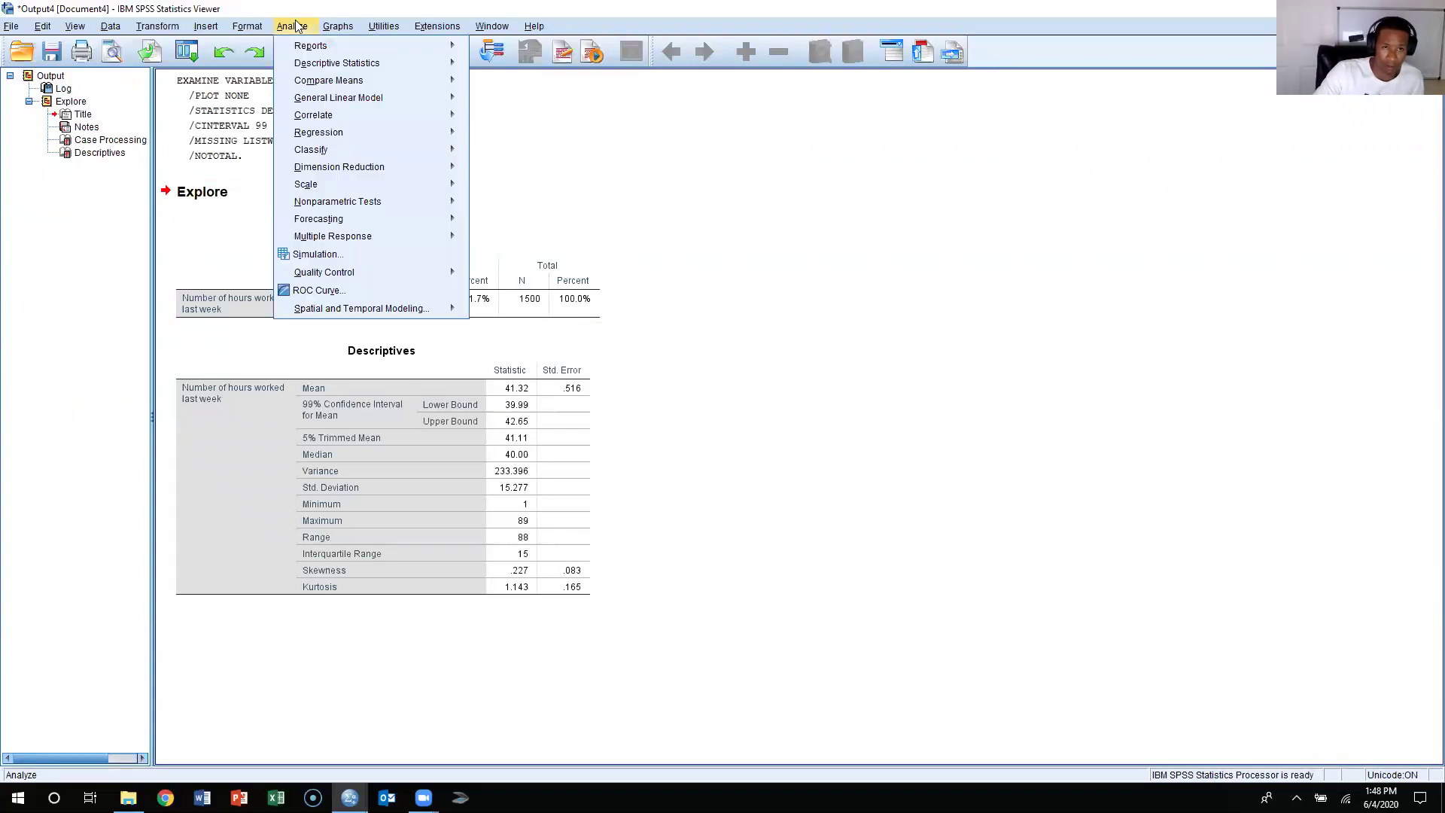
pyautogui.moveTo(391, 64)
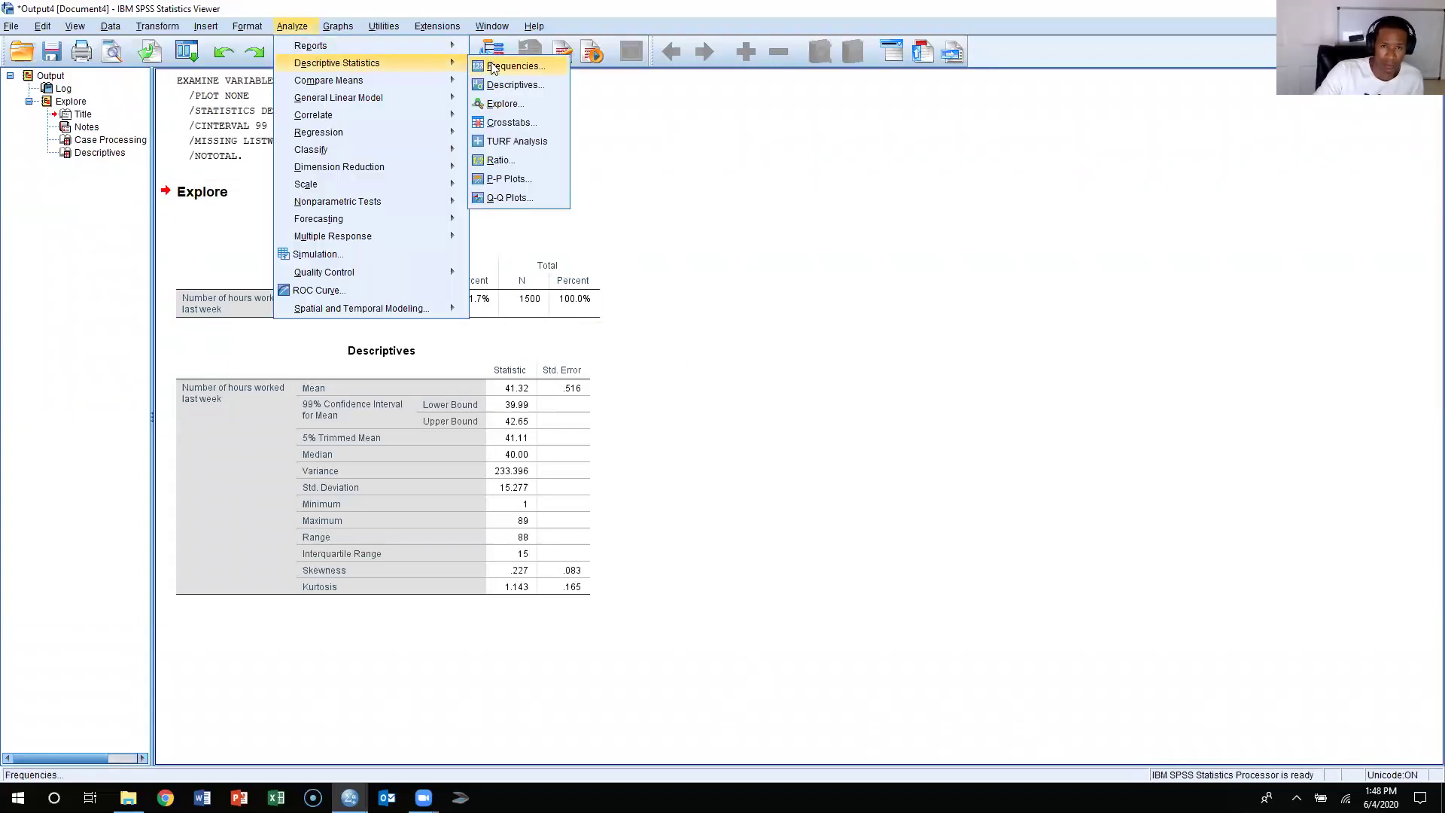
pyautogui.click(513, 85)
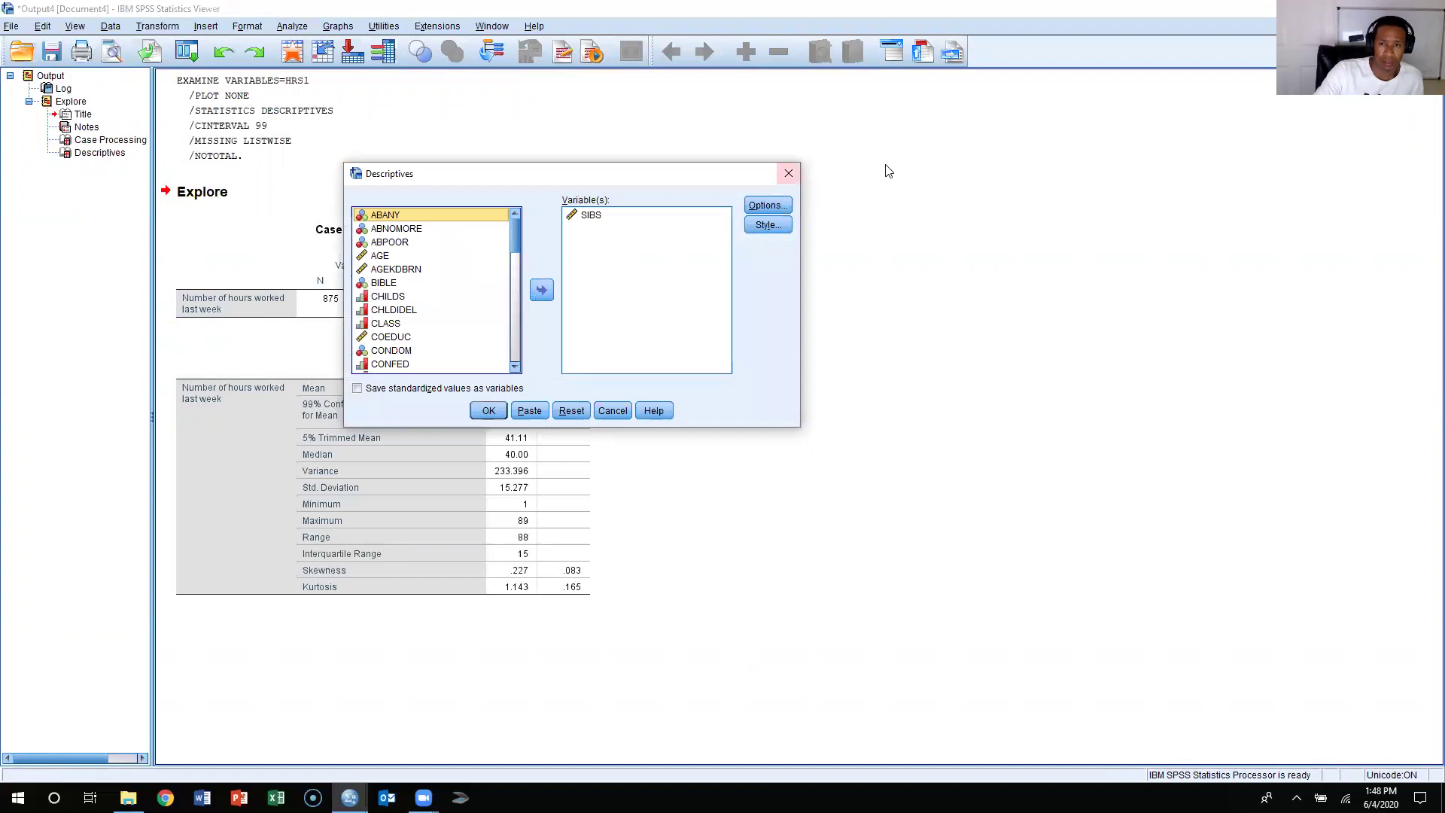
pyautogui.click(788, 173)
pyautogui.click(292, 25)
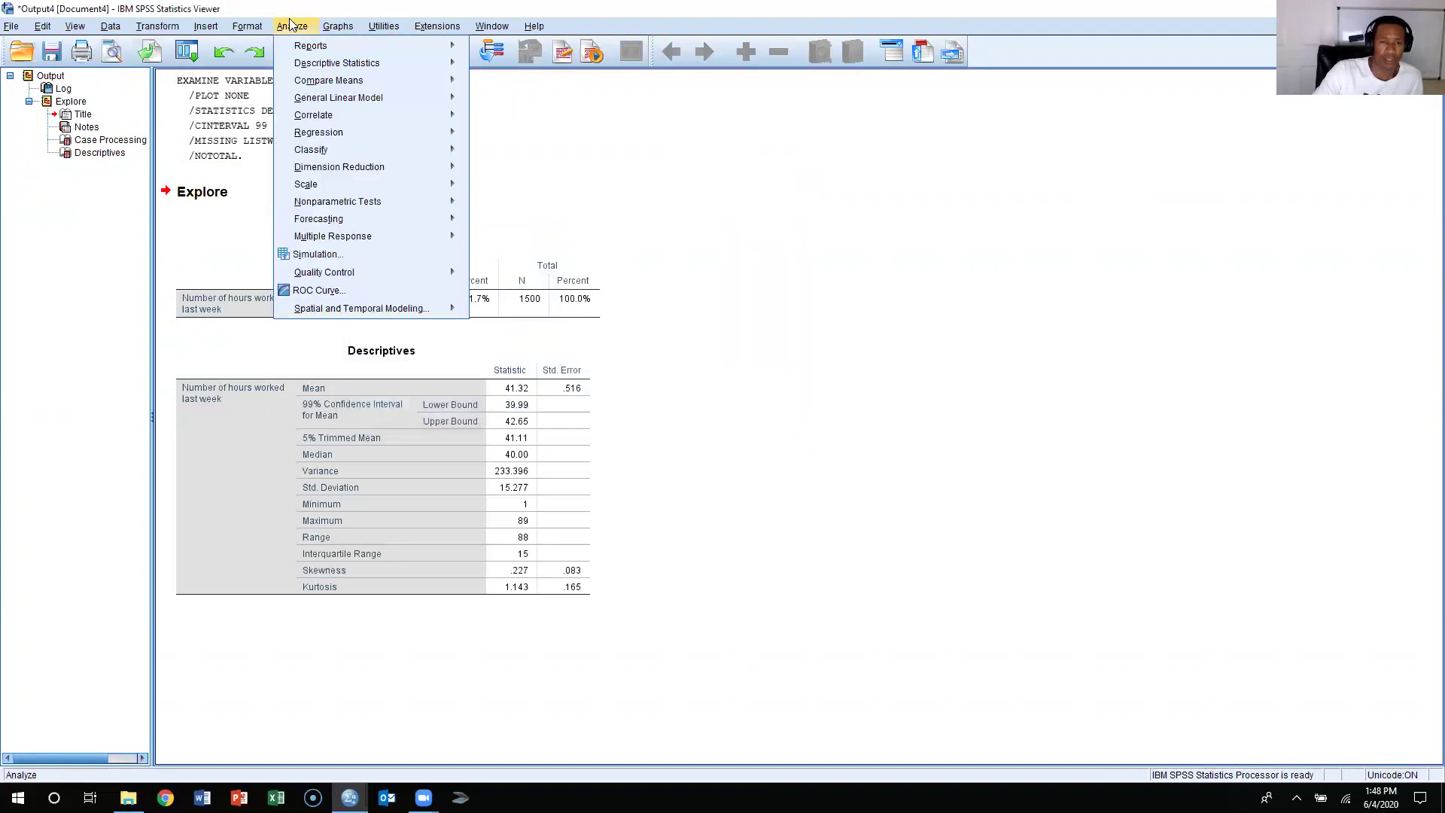
pyautogui.moveTo(420, 64)
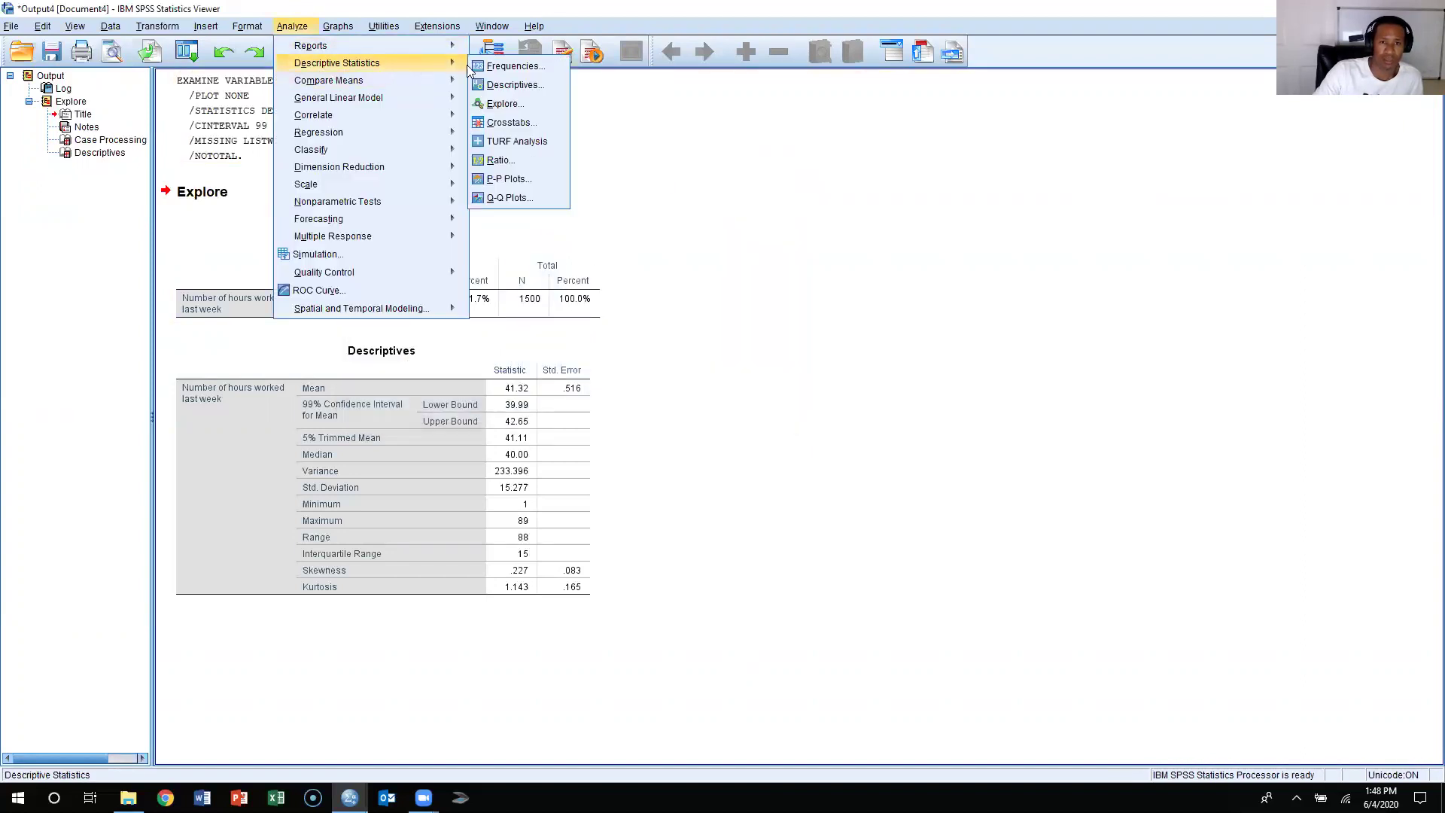
pyautogui.click(519, 103)
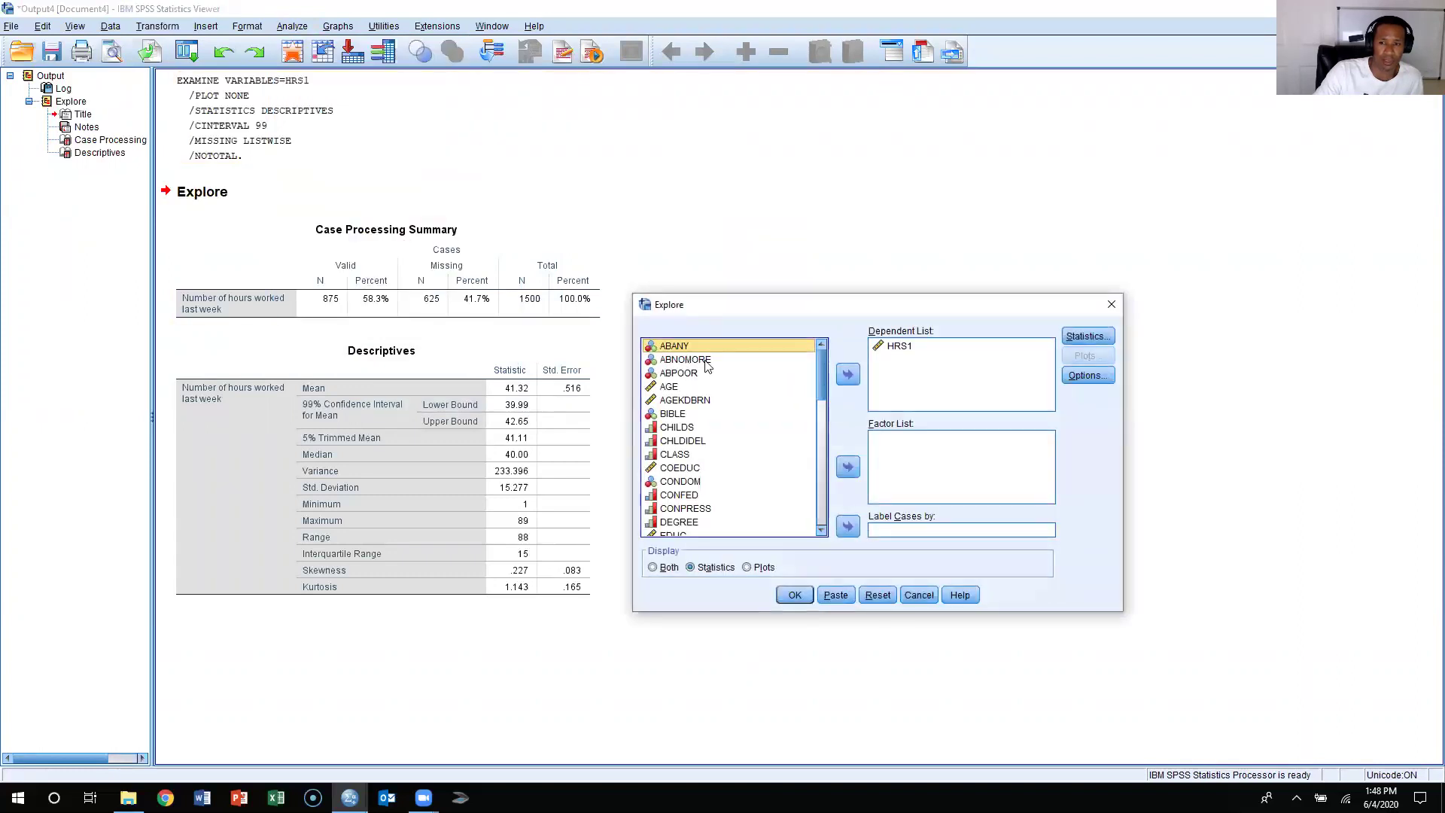
# Add SEX to the Factor List alongside HRS1 as dependent.
pyautogui.scroll(-2, 763, 412)
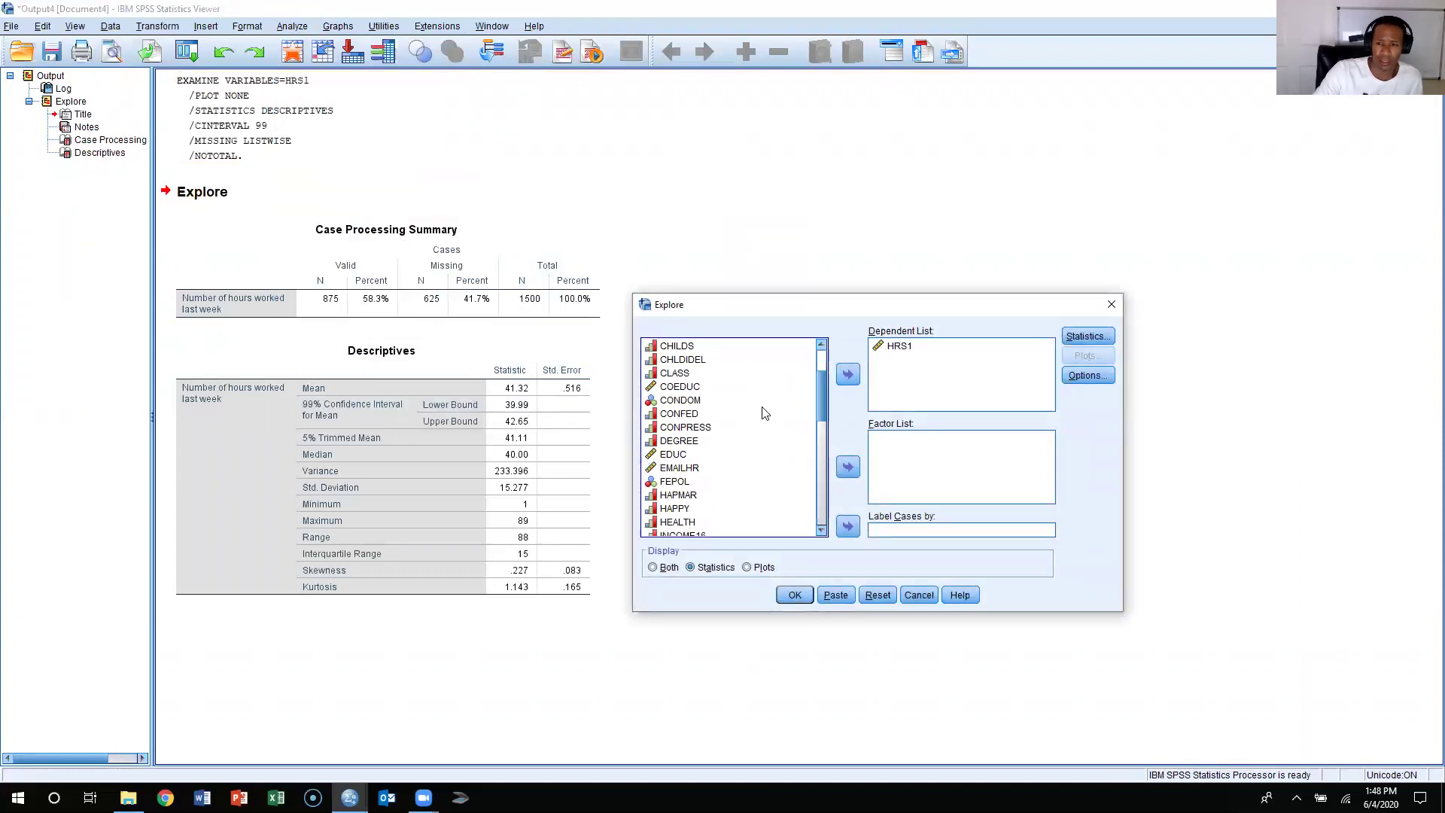
pyautogui.scroll(-12, 761, 415)
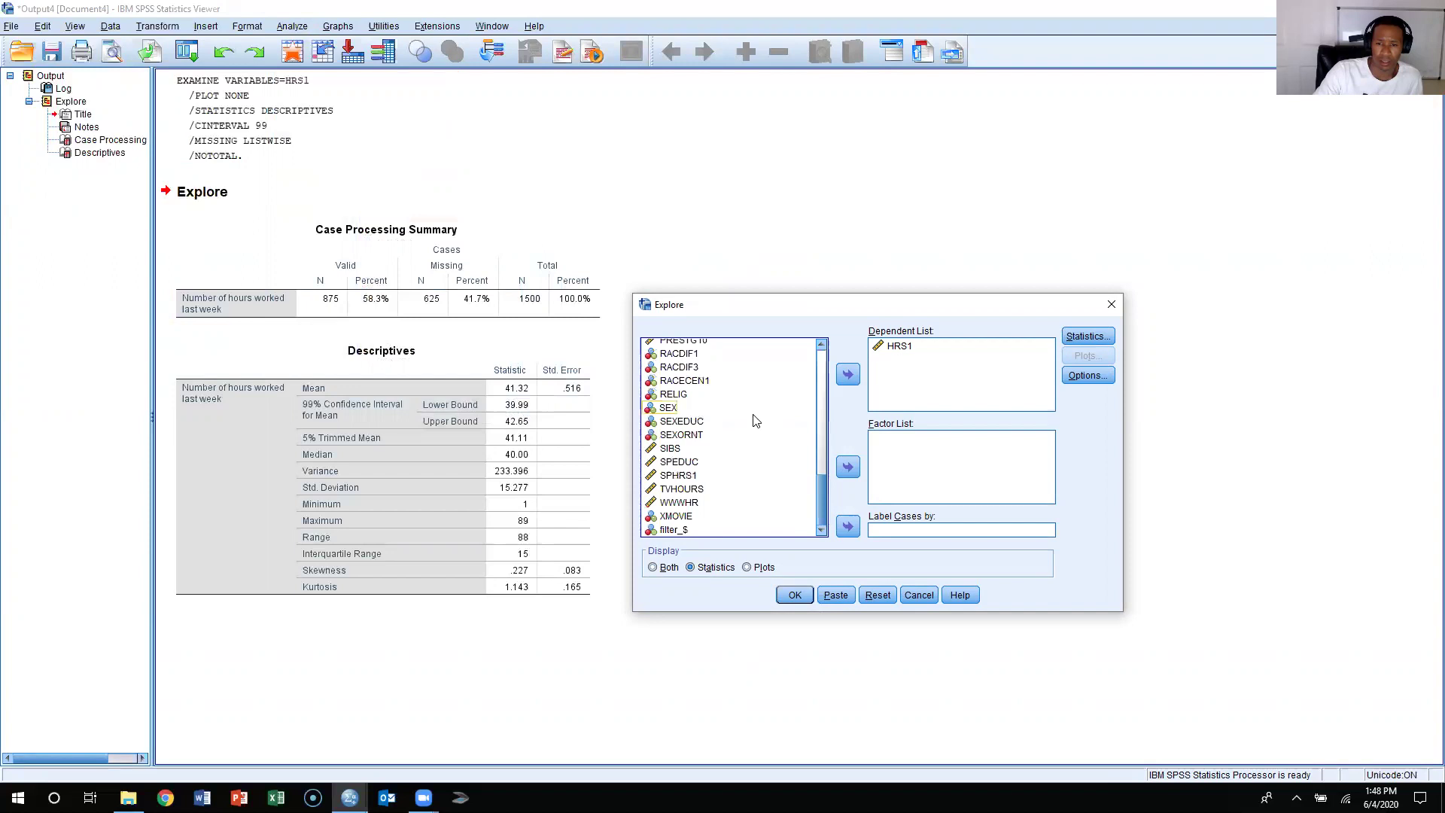
pyautogui.click(753, 407)
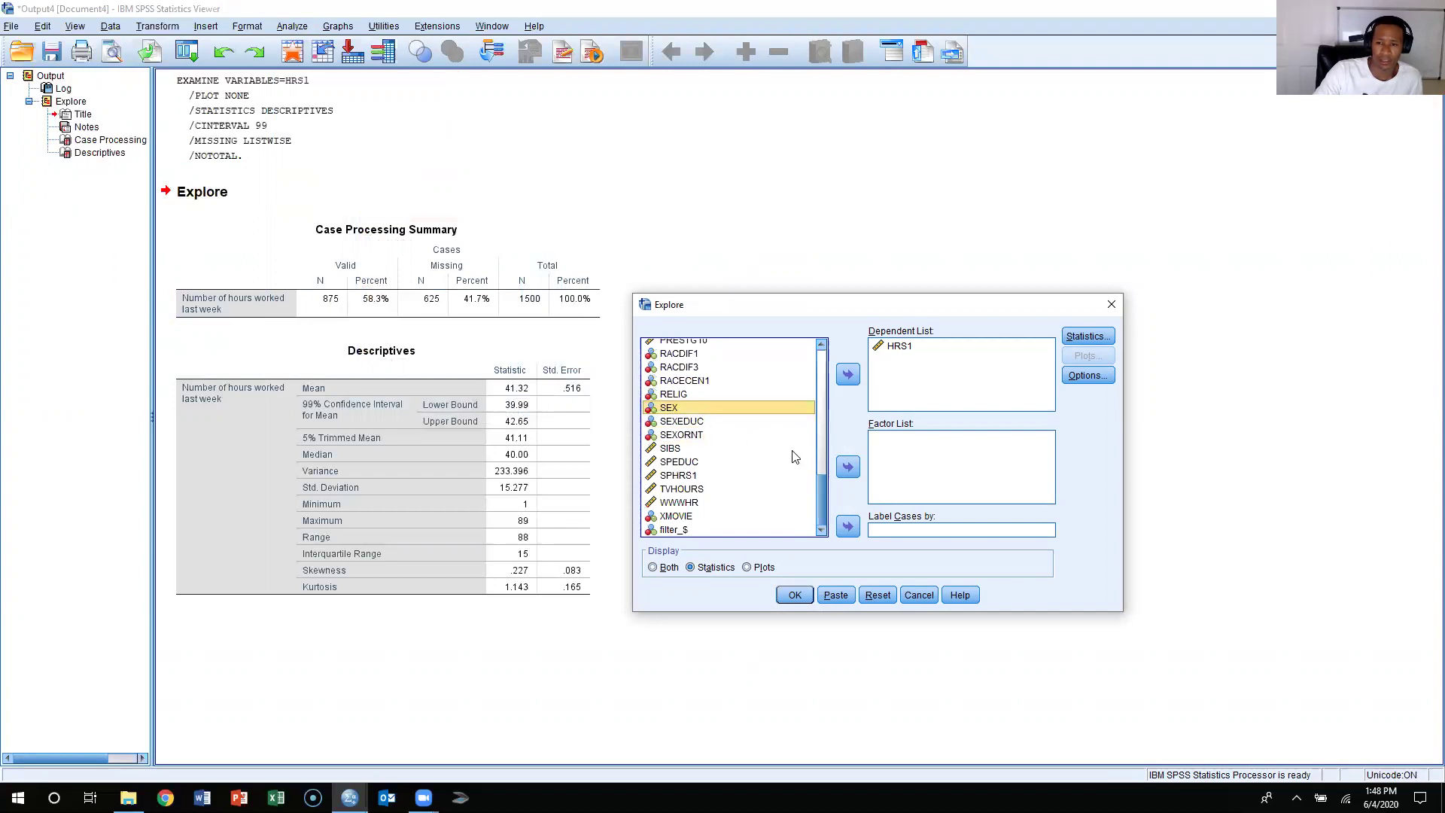
pyautogui.click(847, 468)
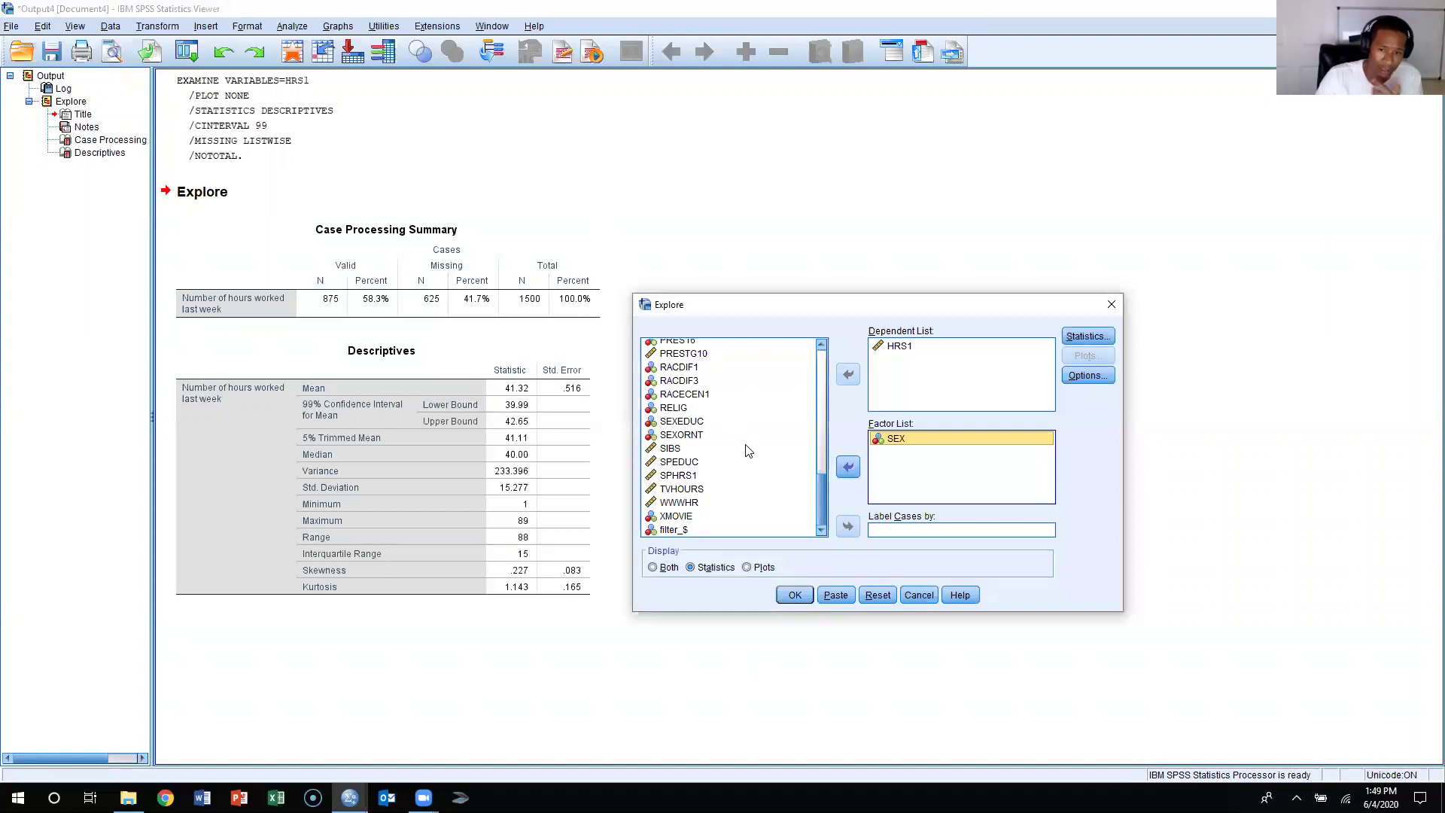
pyautogui.scroll(5, 705, 493)
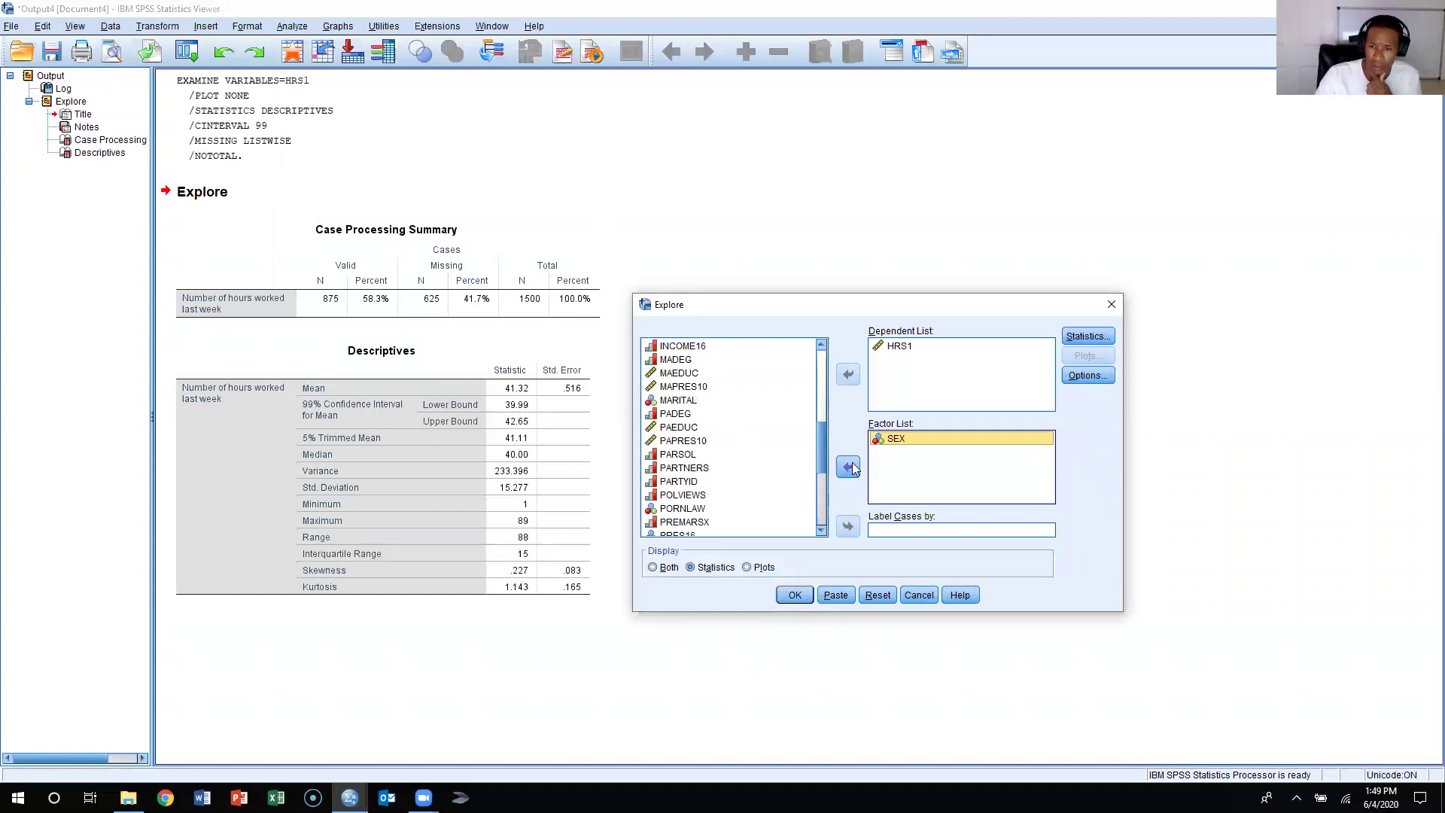
# Run Explore and view HRS1 descriptives by sex: male mean 45.02, female 37.66.
pyautogui.click(794, 594)
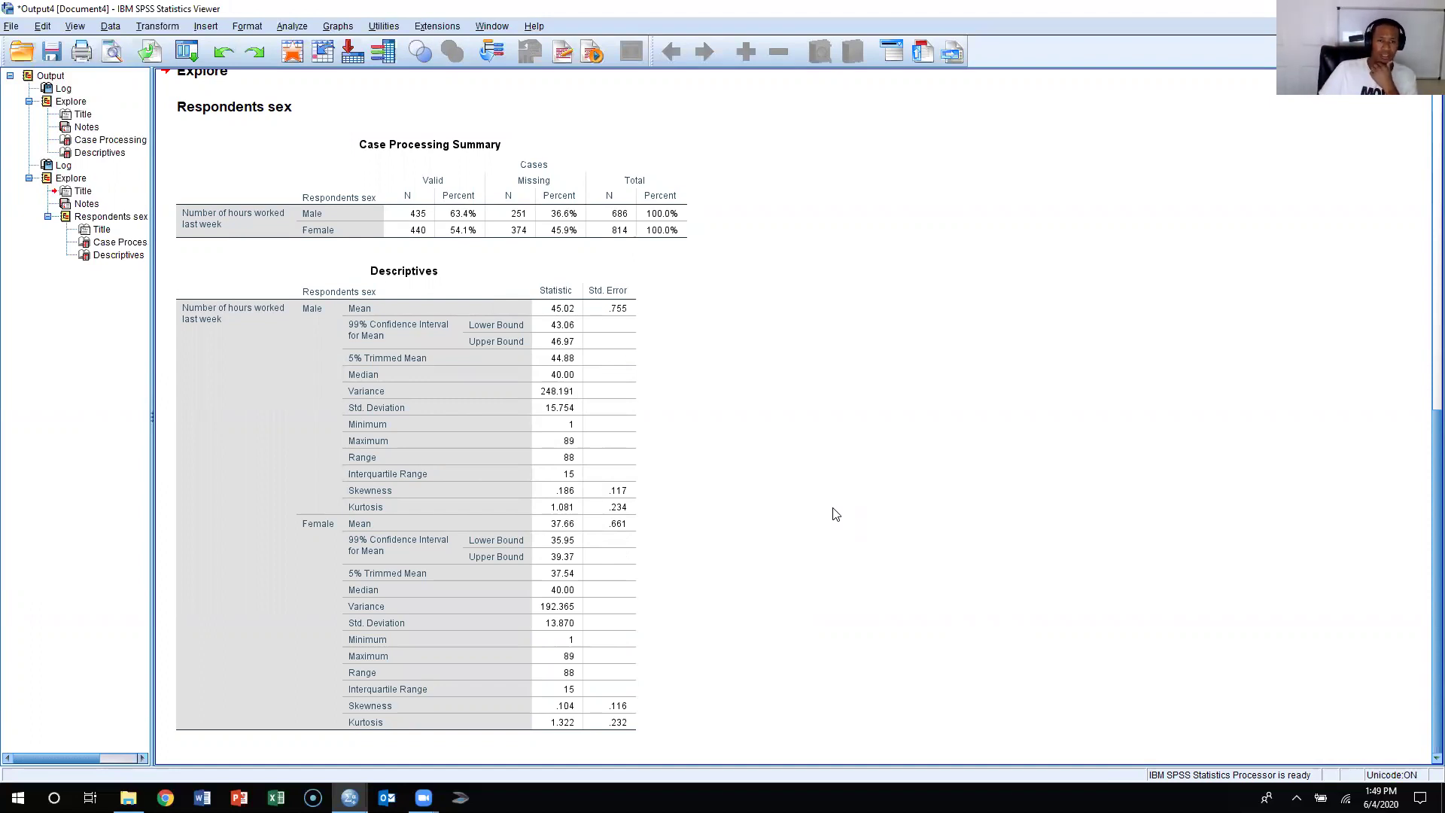
pyautogui.click(304, 301)
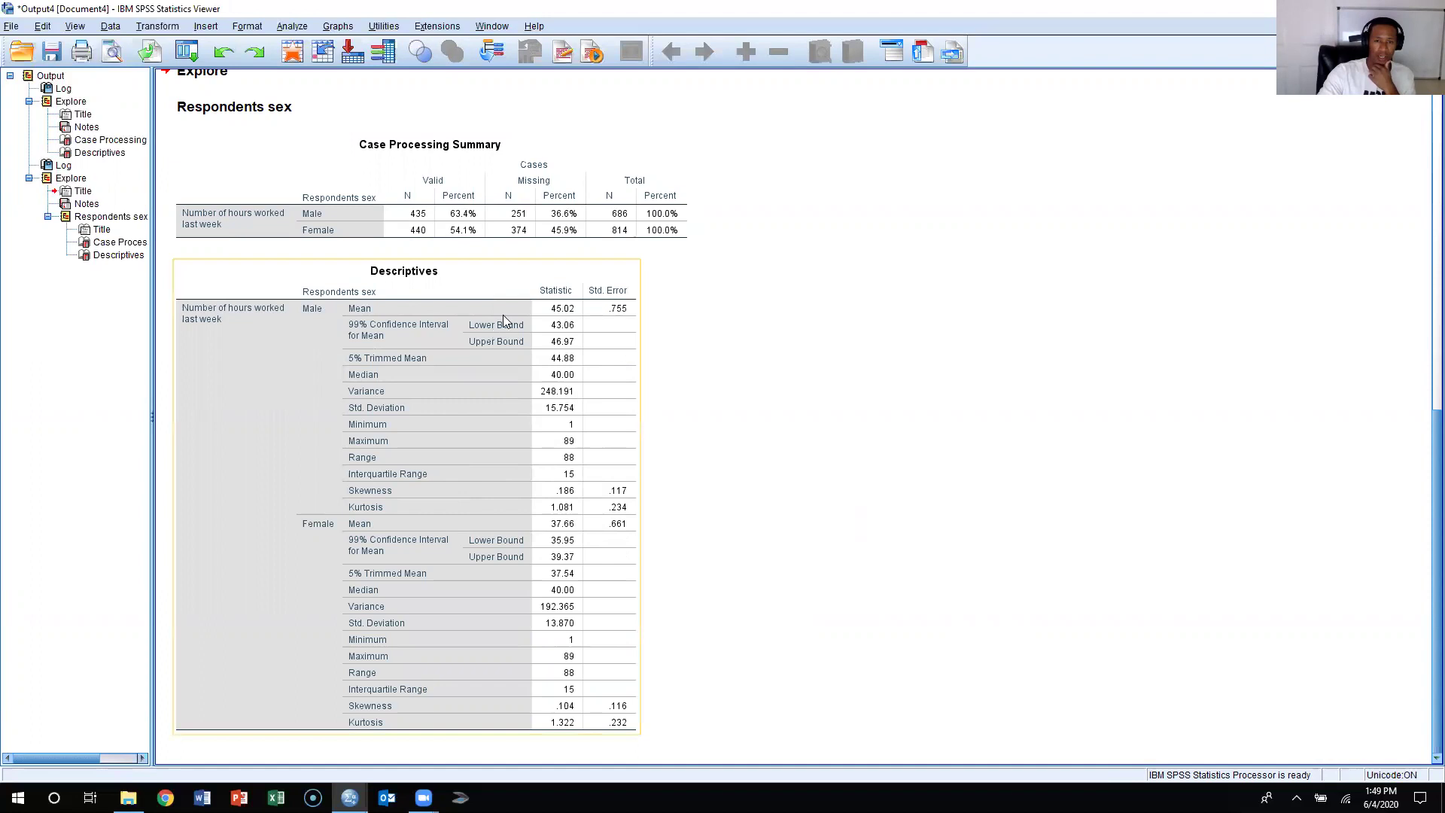